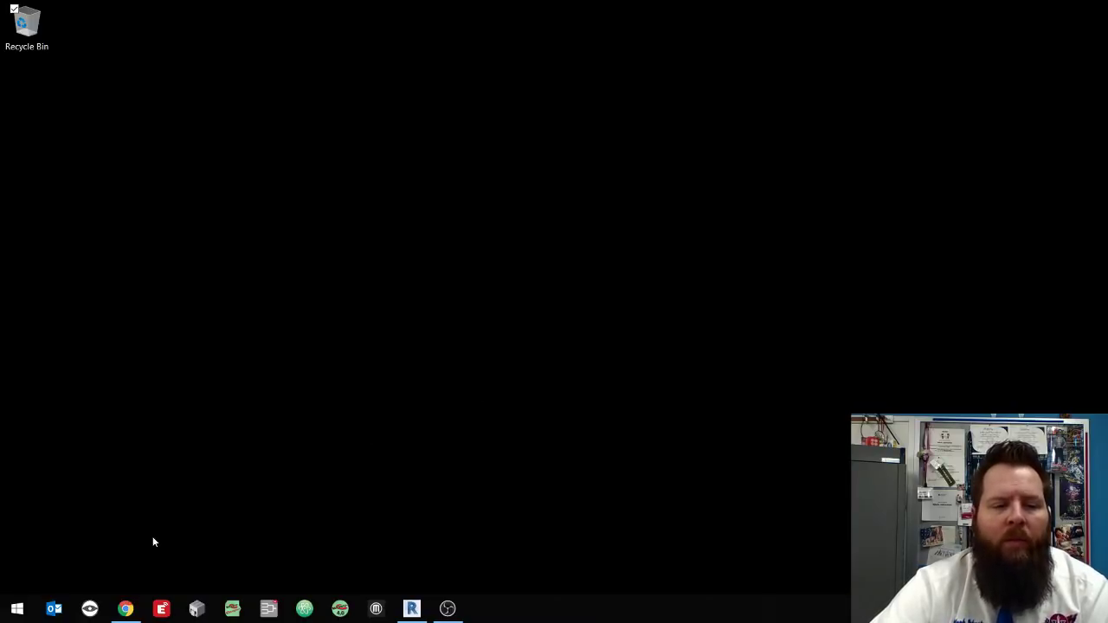
key("super")
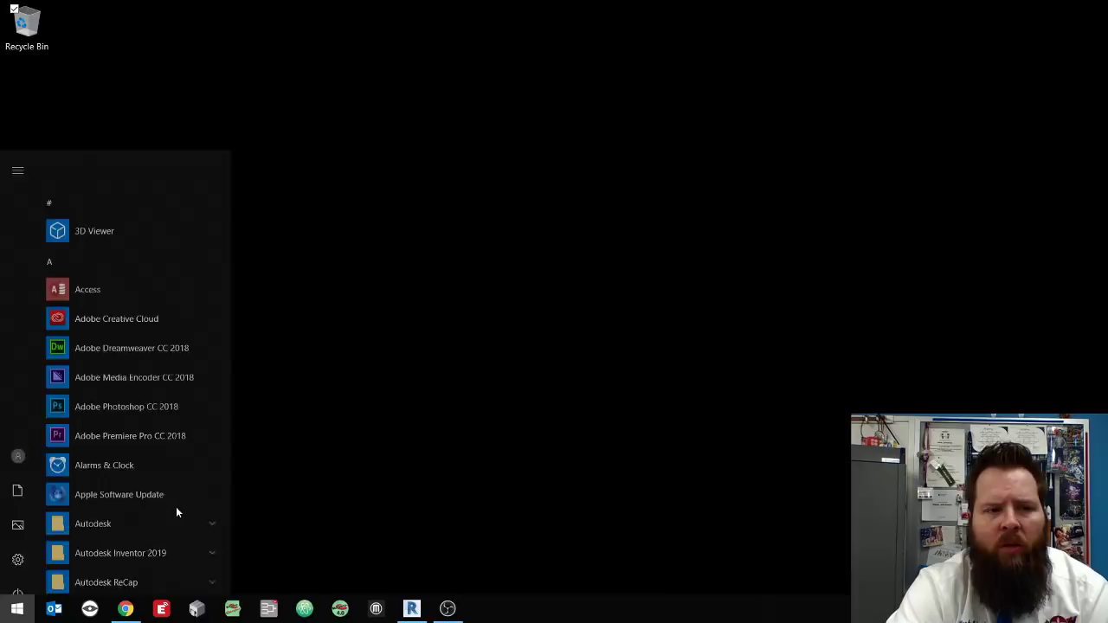
type("rev")
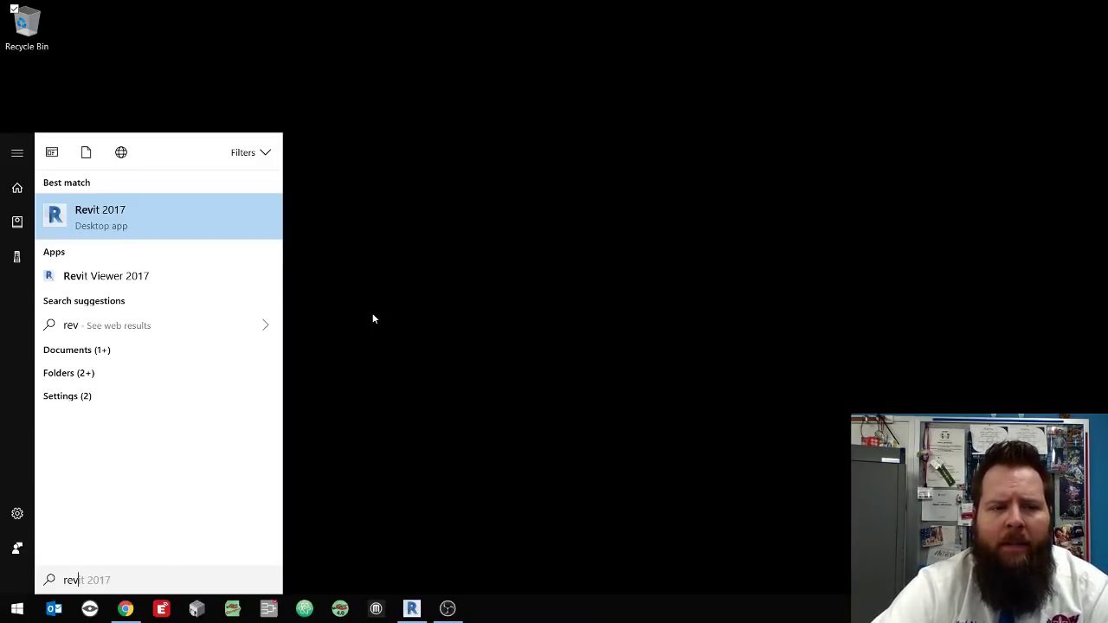
left_click(417, 571)
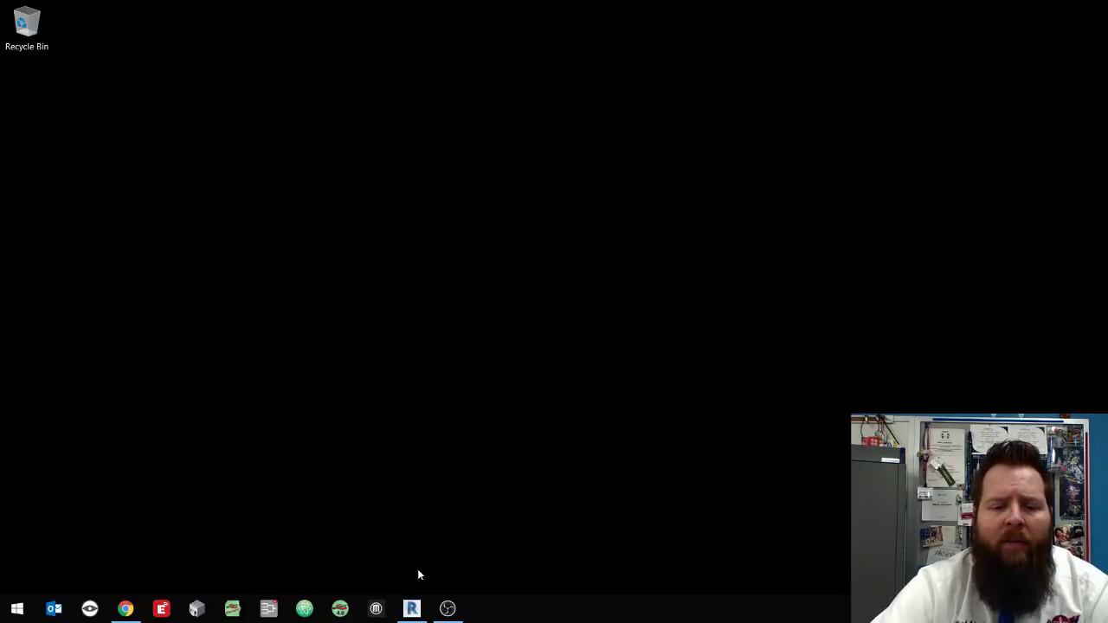
Switch to Revit 2017 and create a new project from the Architectural Template
left_click(411, 609)
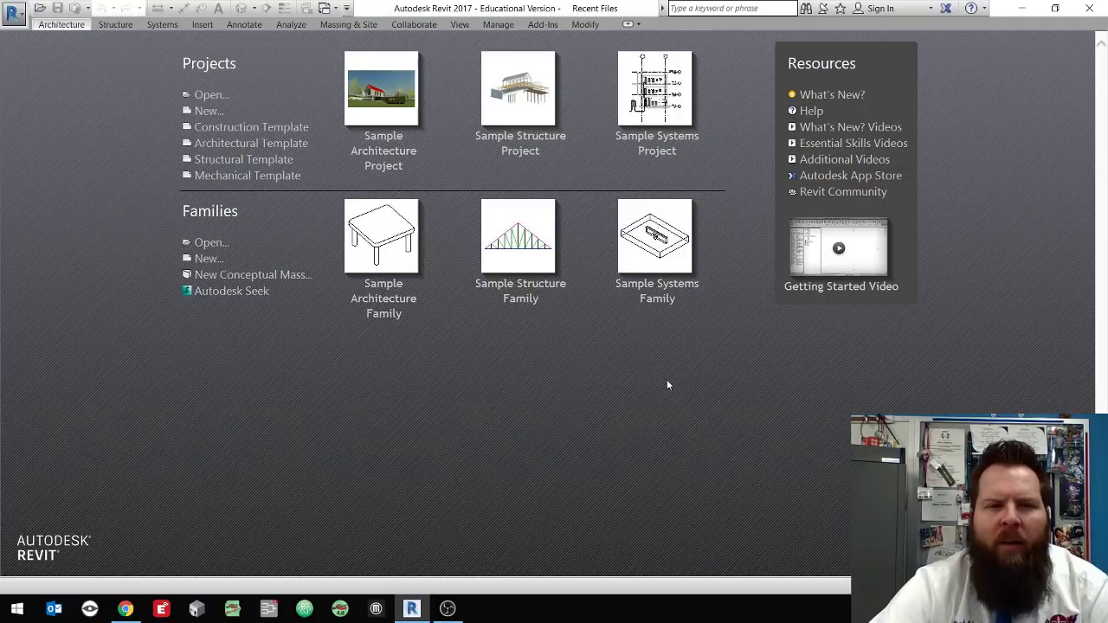
left_click(271, 145)
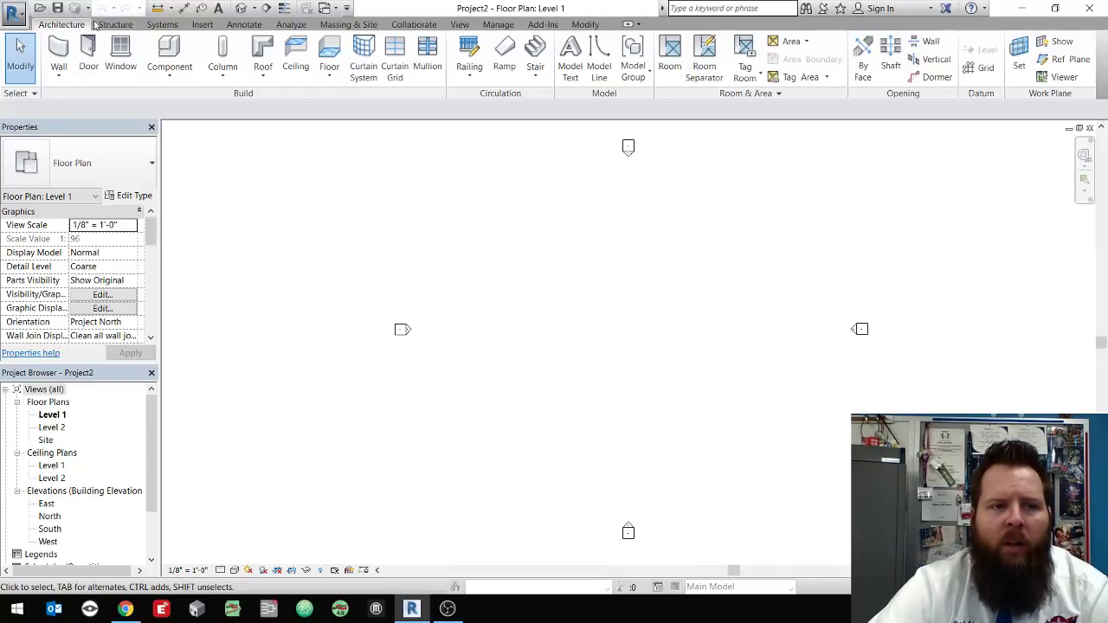
scroll(162, 25, "down", 1)
scroll(212, 26, "down", 1)
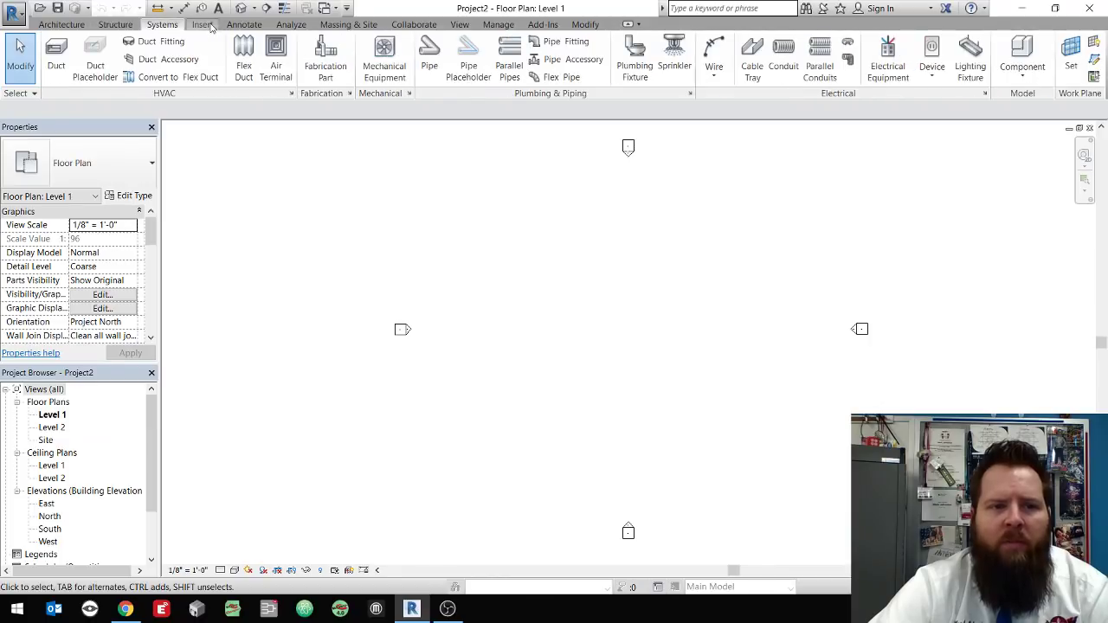
left_click(210, 26)
left_click(66, 26)
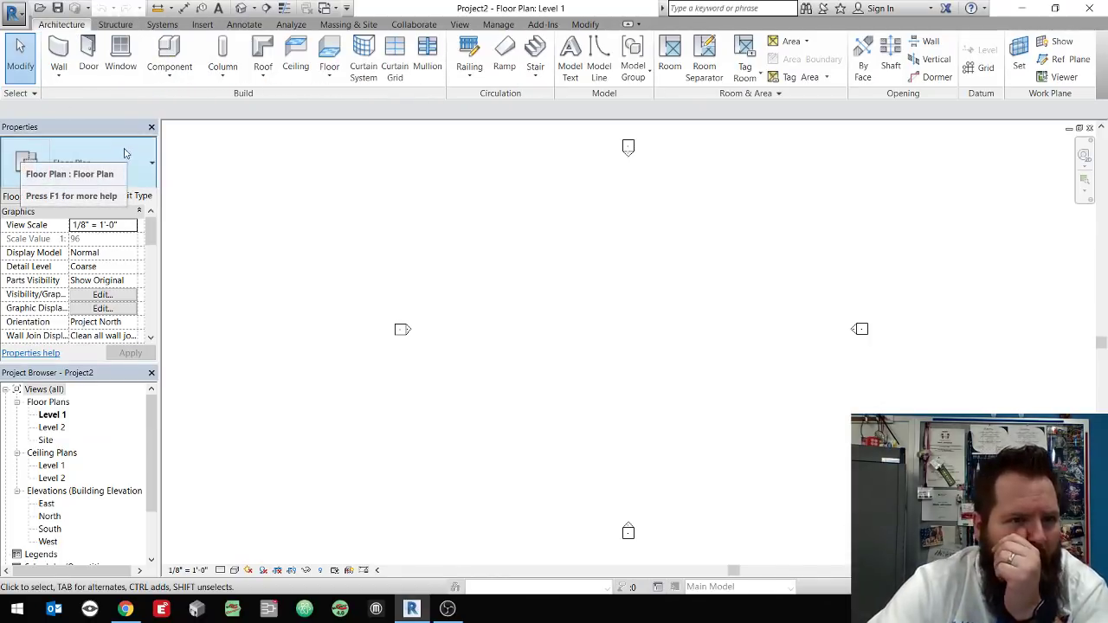
Start a Basic Wall Generic - 8" wall and set its top constraint to Up to level: Level 2
left_click(61, 50)
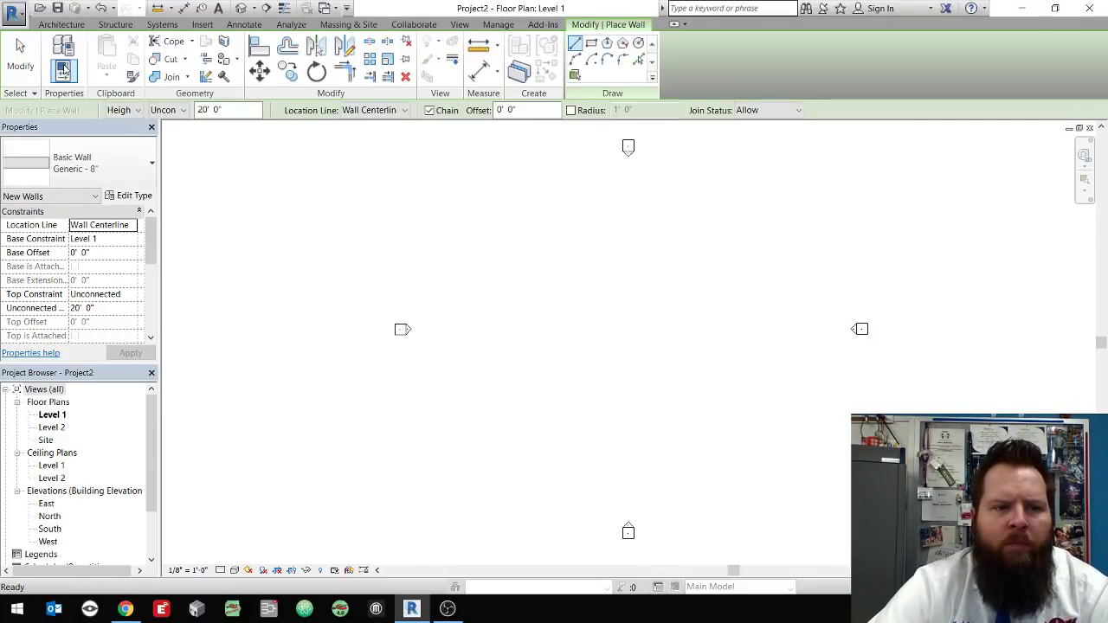
left_click(151, 168)
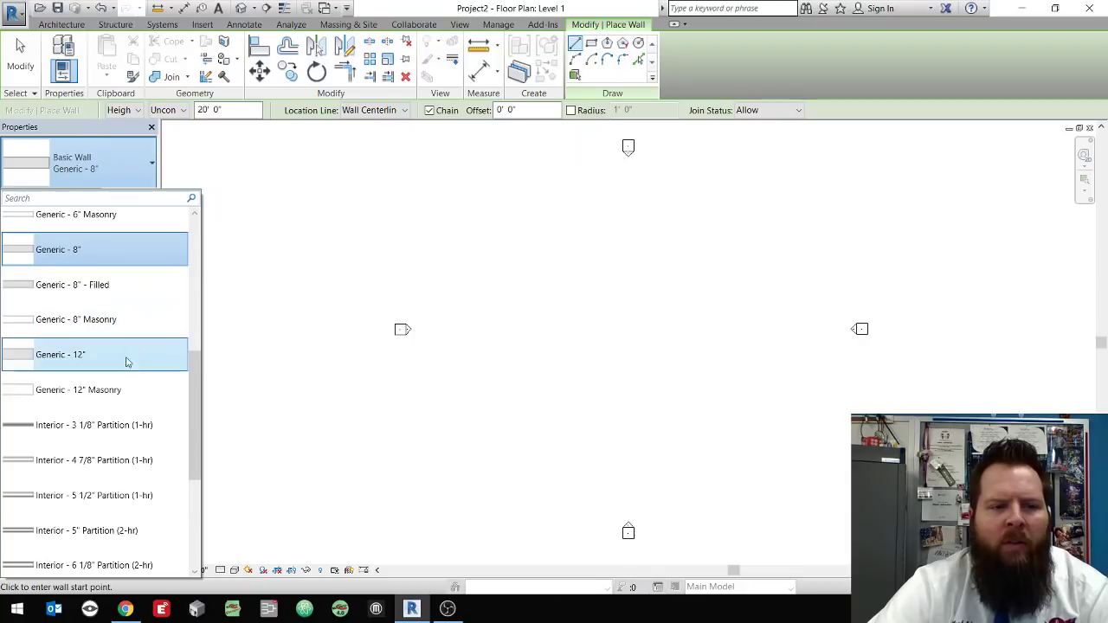
left_click(97, 169)
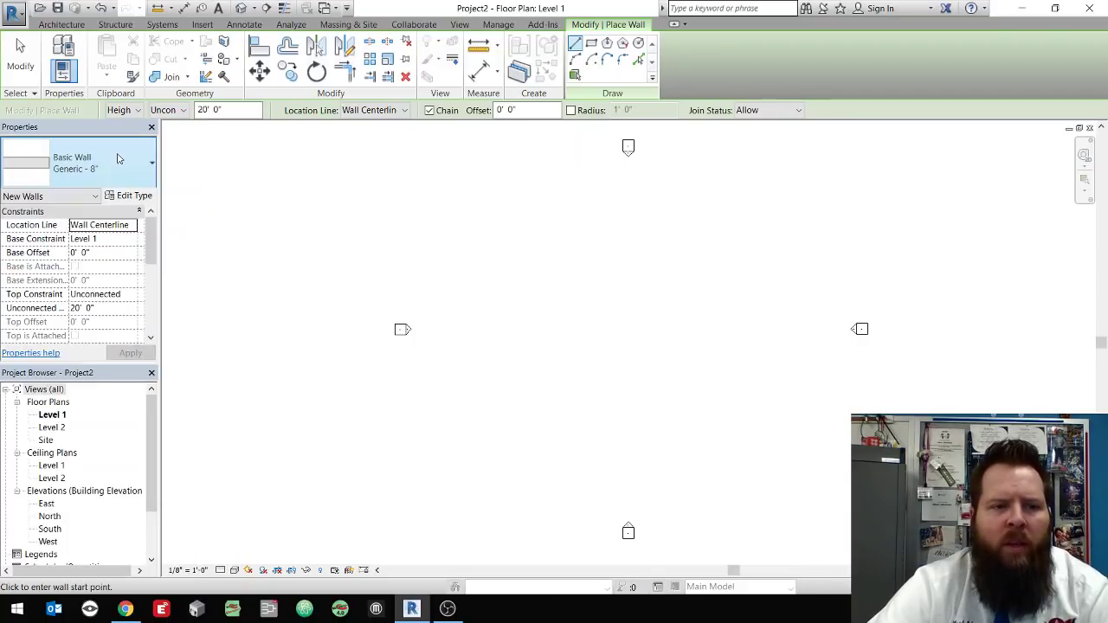
left_click(130, 294)
left_click(133, 295)
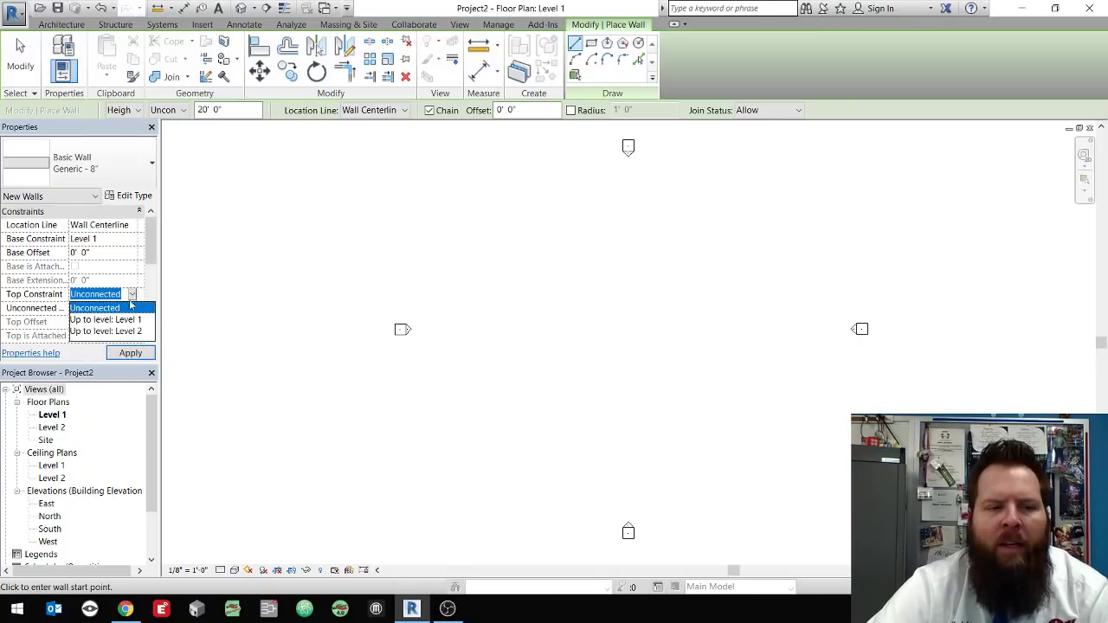
left_click(127, 330)
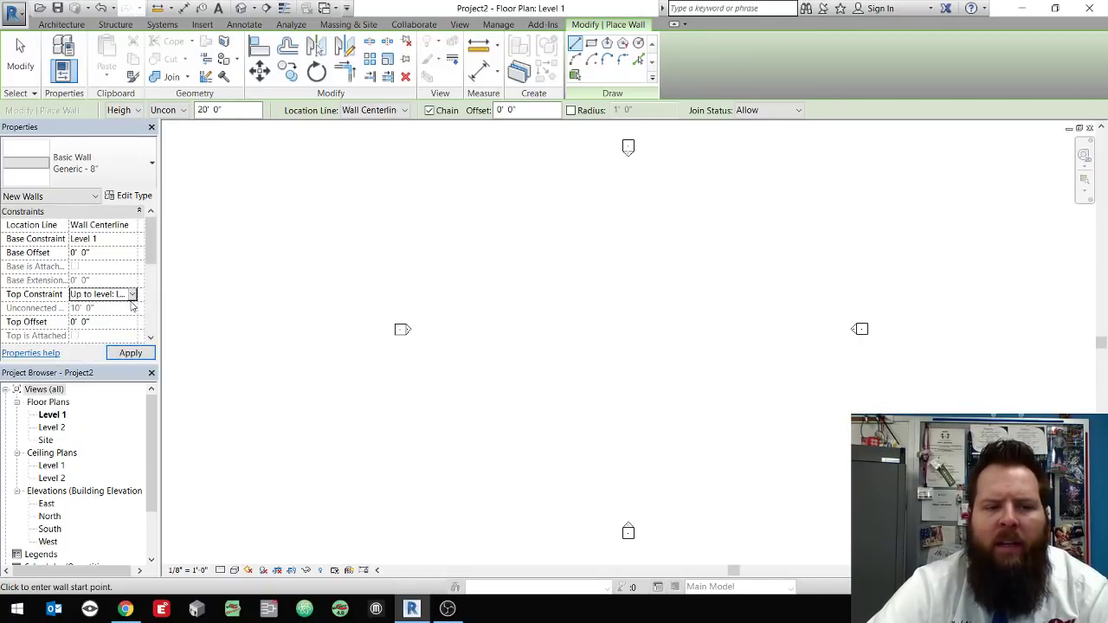
left_click(130, 352)
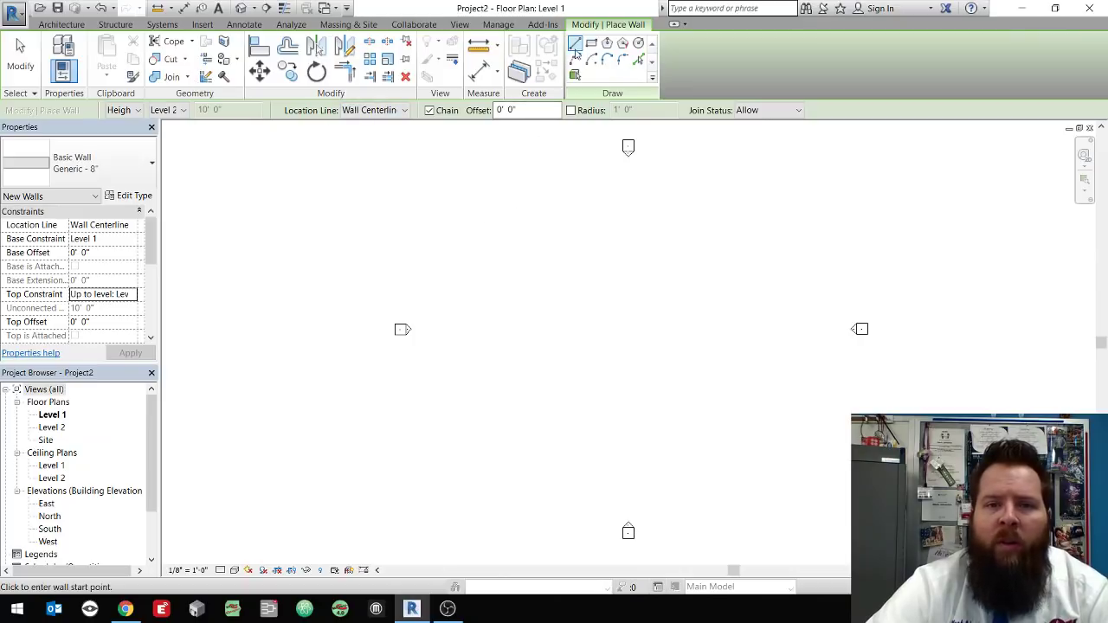
Draw four chained walls forming a closed rectangle about 24'-6" wide and 20'-6" deep on Level 1, and finish the Wall command
left_click(521, 258)
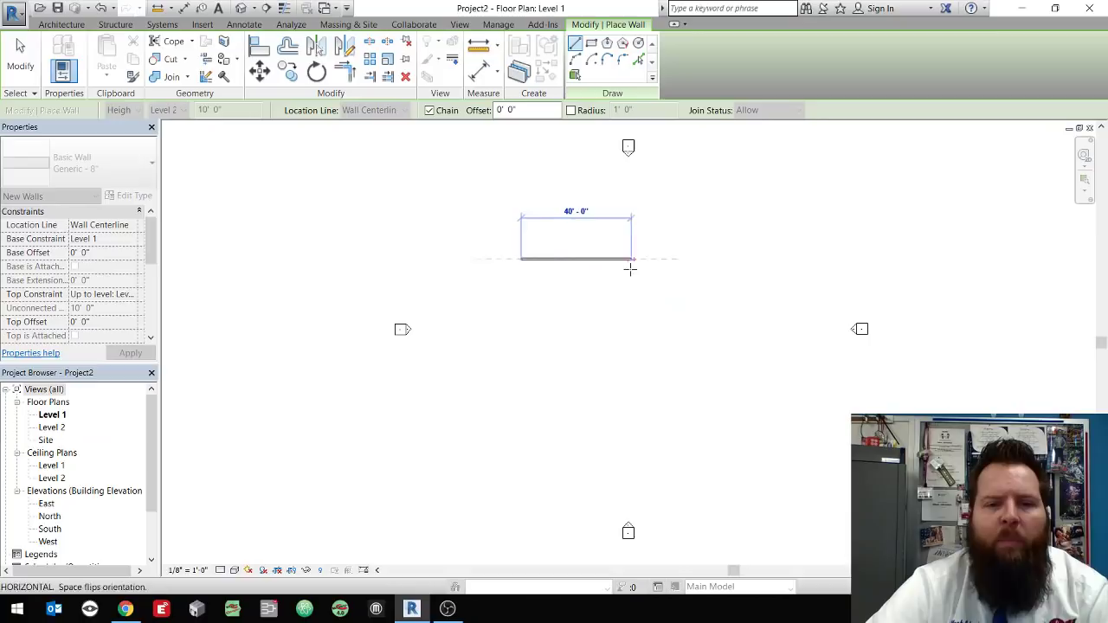
scroll(573, 264, "up", 5)
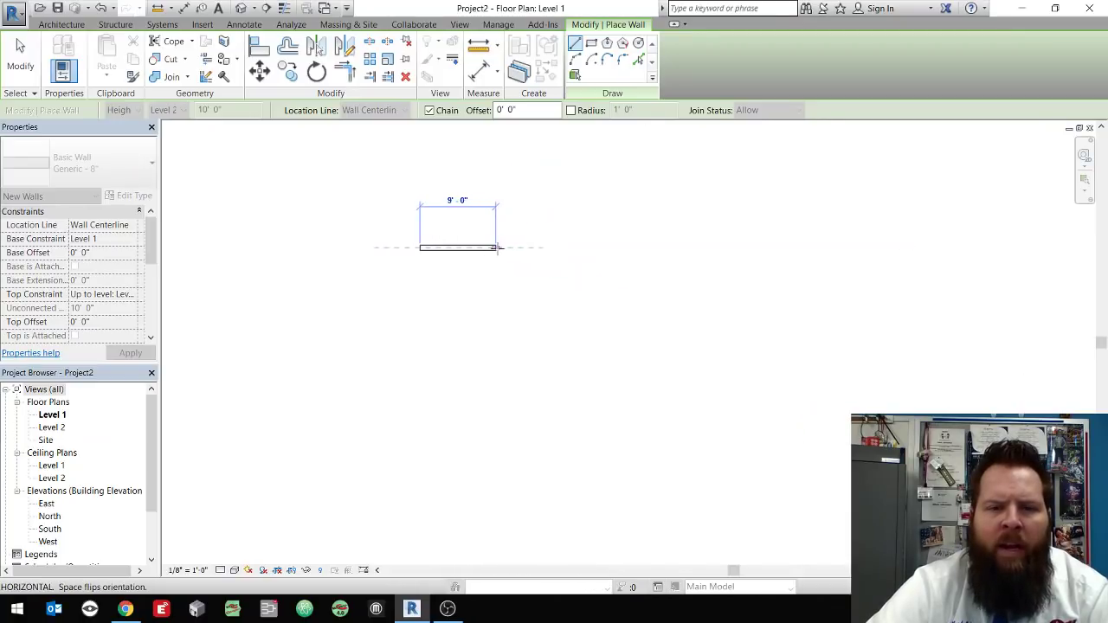
left_click(626, 247)
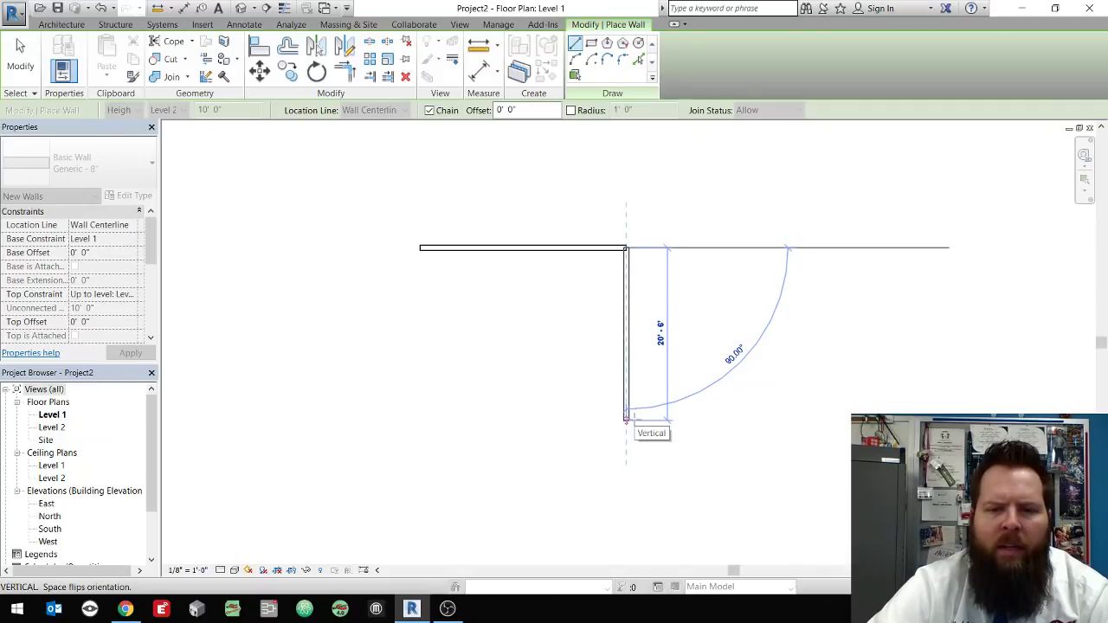
left_click(626, 417)
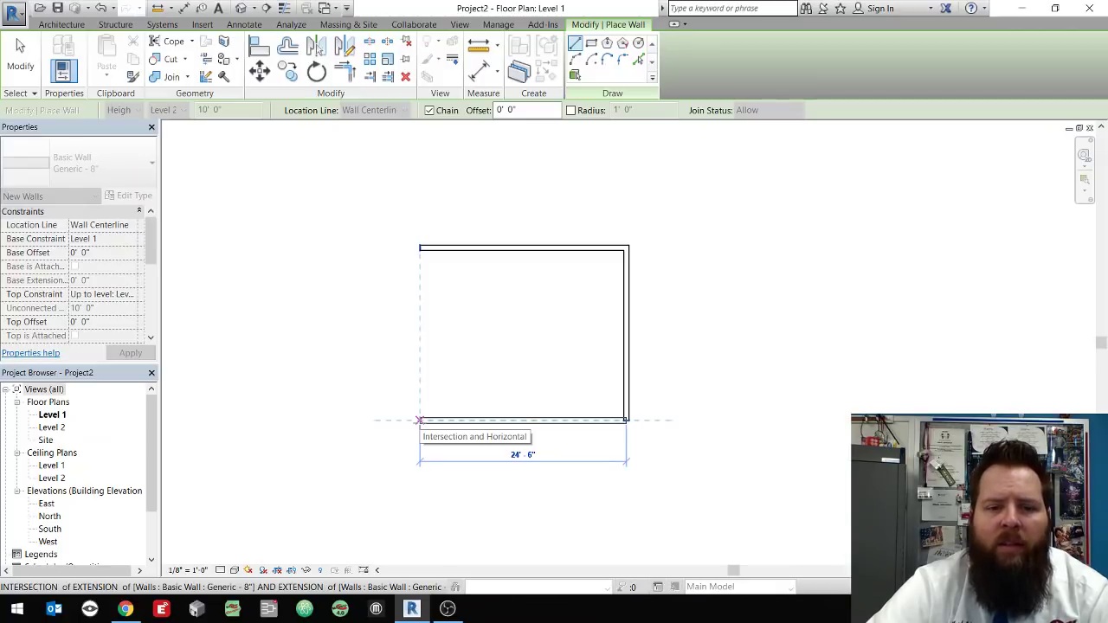
left_click(419, 421)
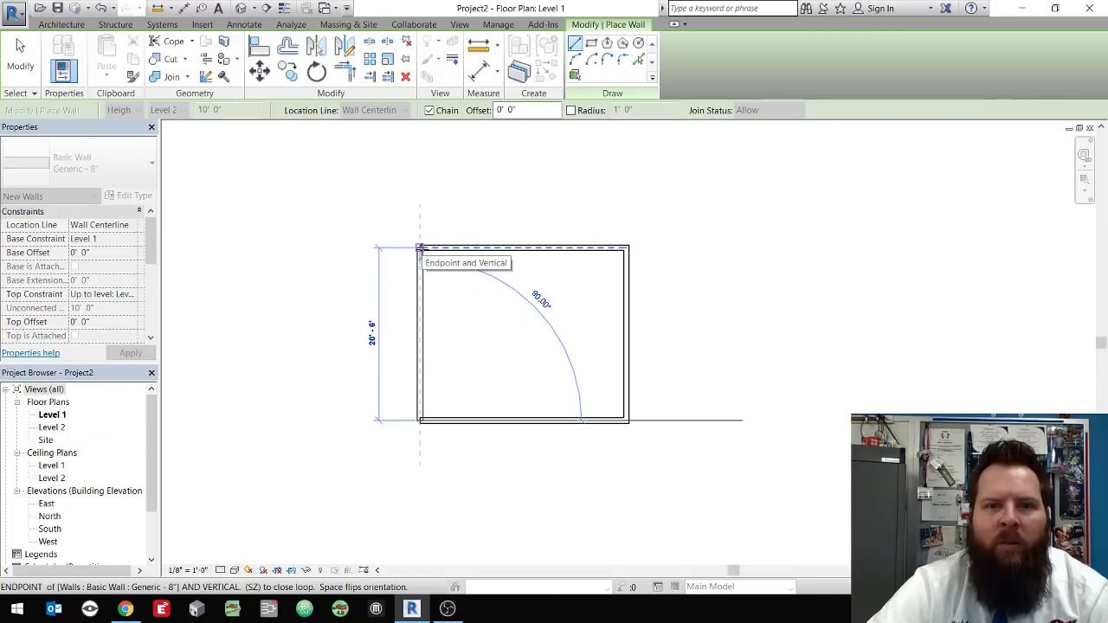
left_click(419, 248)
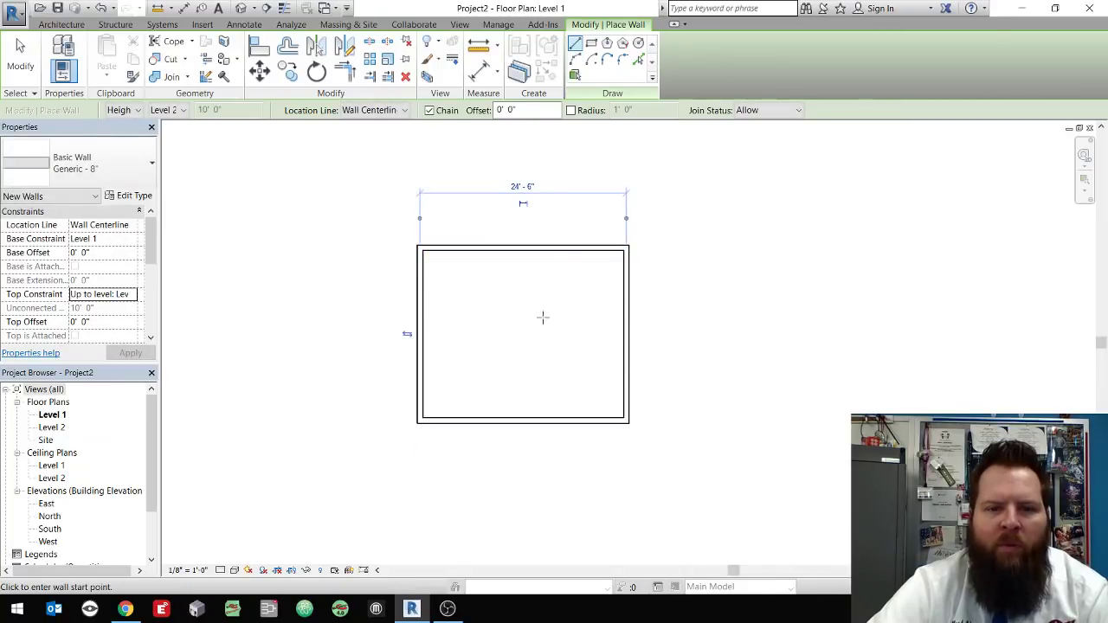
scroll(547, 320, "up", 2)
middle_click_drag(547, 321, 592, 375)
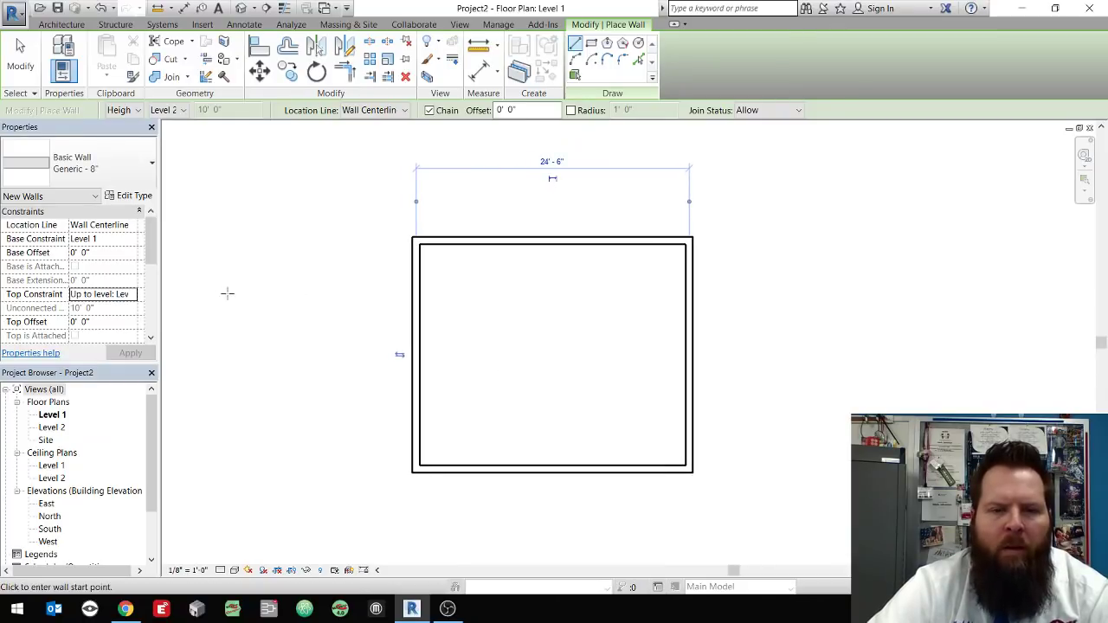
scroll(623, 318, "up", 2)
scroll(621, 317, "down", 1)
middle_click_drag(609, 349, 629, 326)
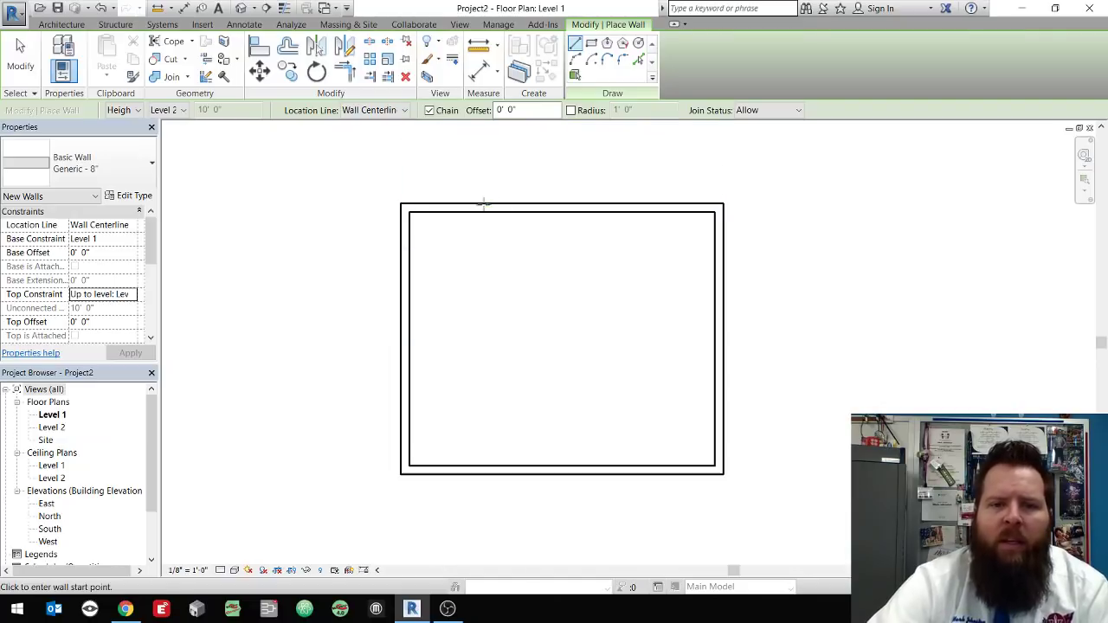
key("Escape")
key("Escape")
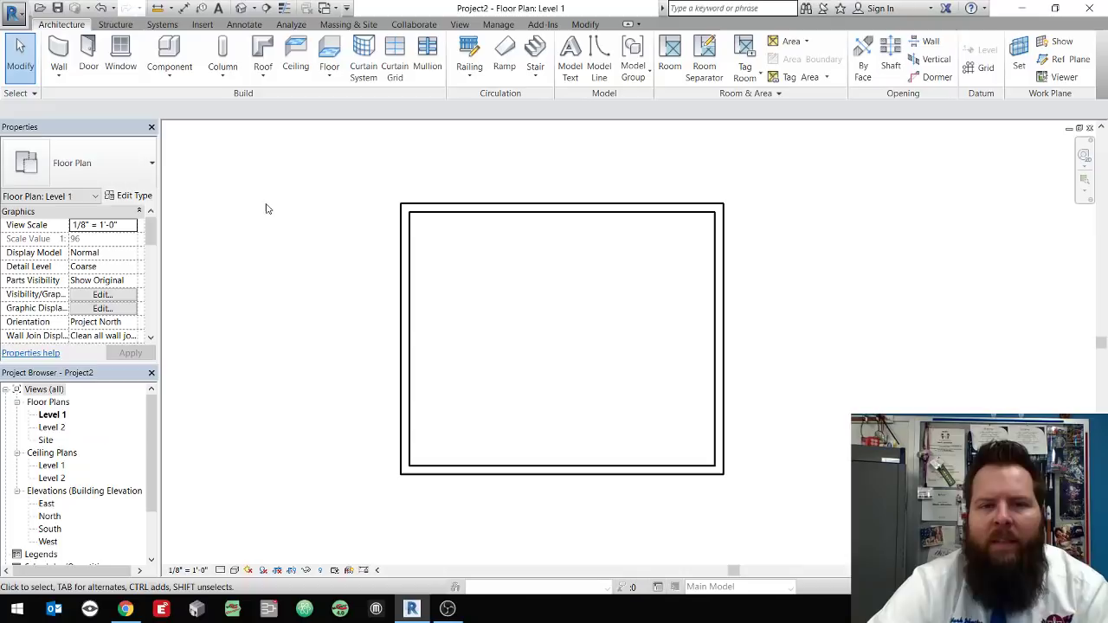
Place a Single-Flush 36" x 84" door in the upper wall close to its left corner, swinging outward
left_click(88, 54)
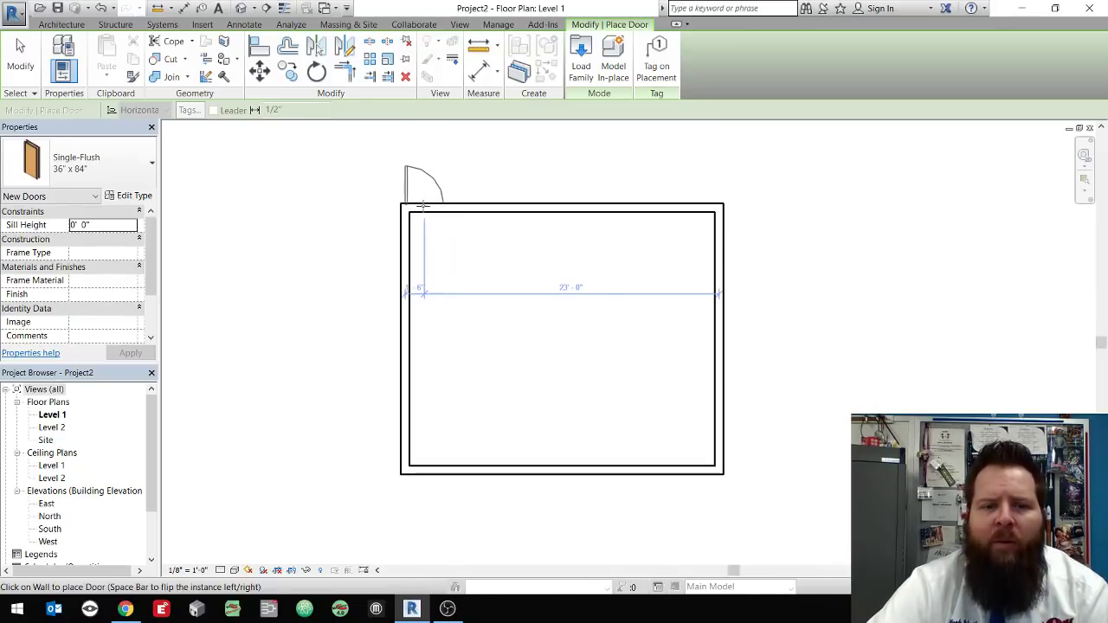
left_click(430, 204)
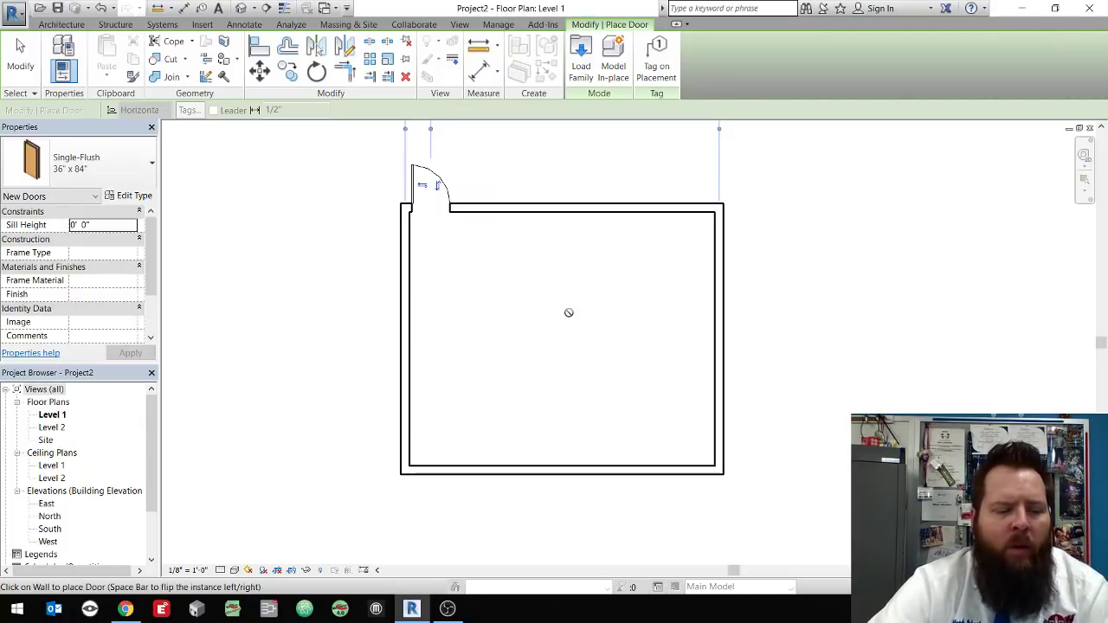
key("Escape")
key("Escape")
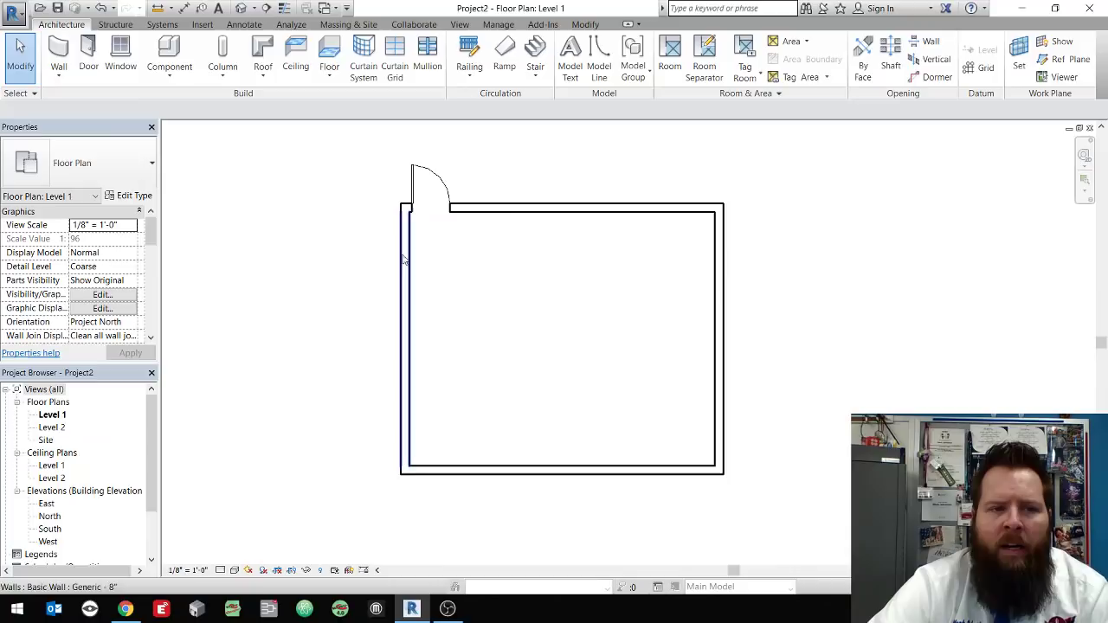
Place a Fixed 36" x 48" window in the upper wall, about 3'-6" to the right of the door's centre
left_click(121, 53)
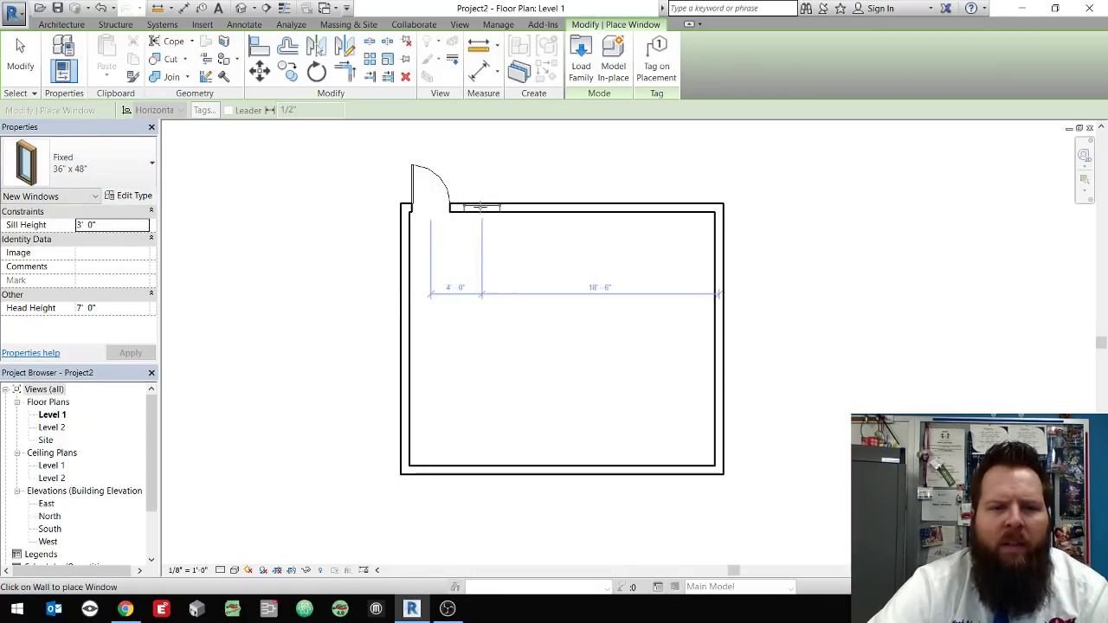
left_click(475, 208)
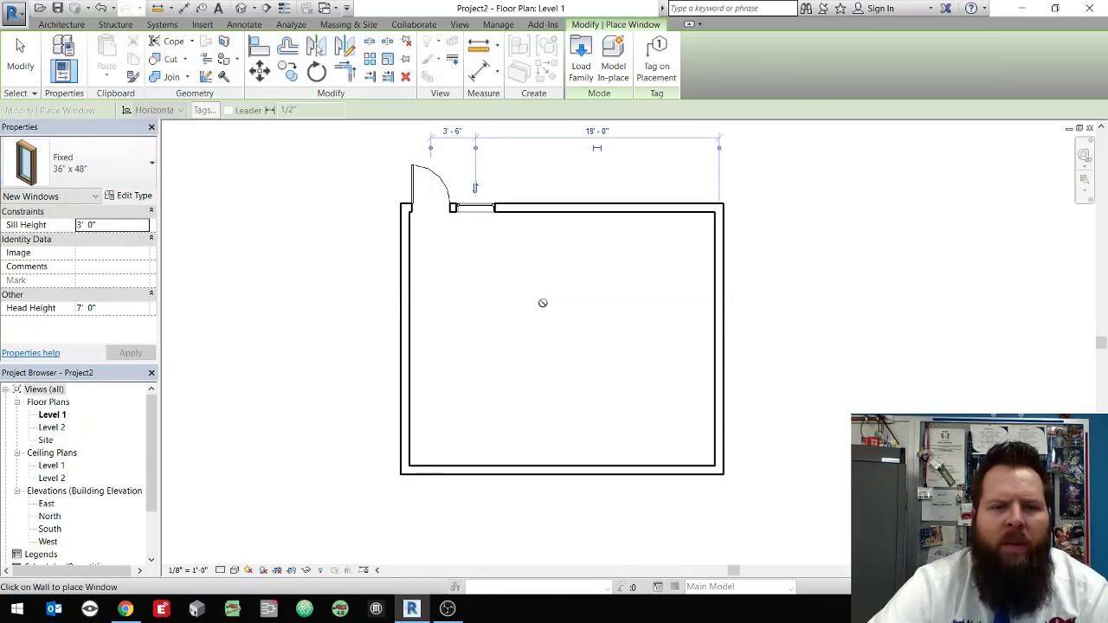
key("Escape")
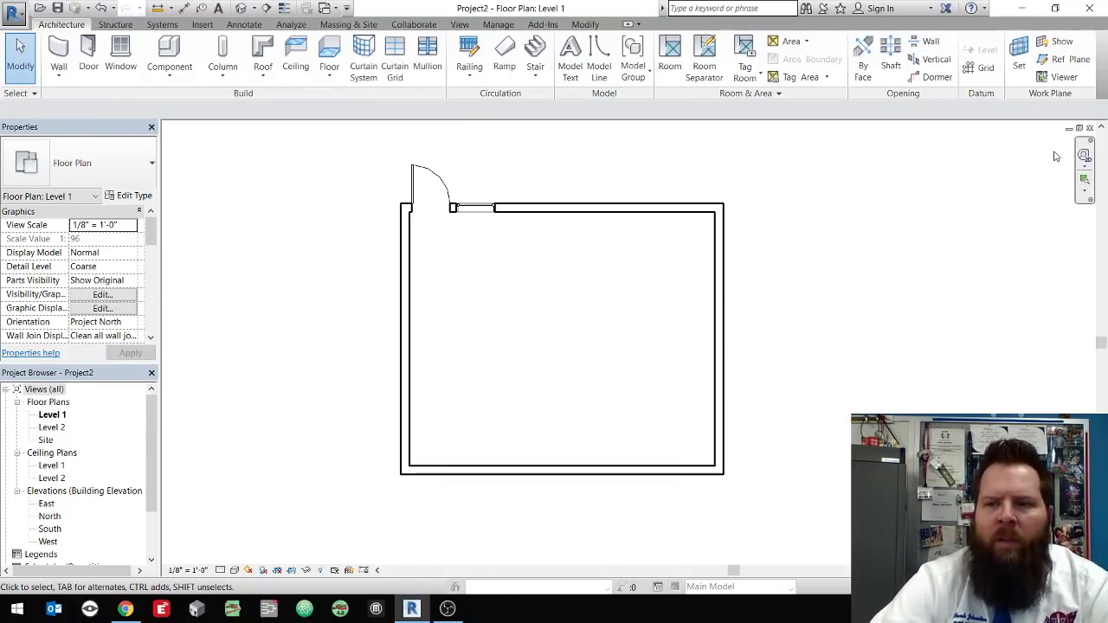
left_click(1080, 129)
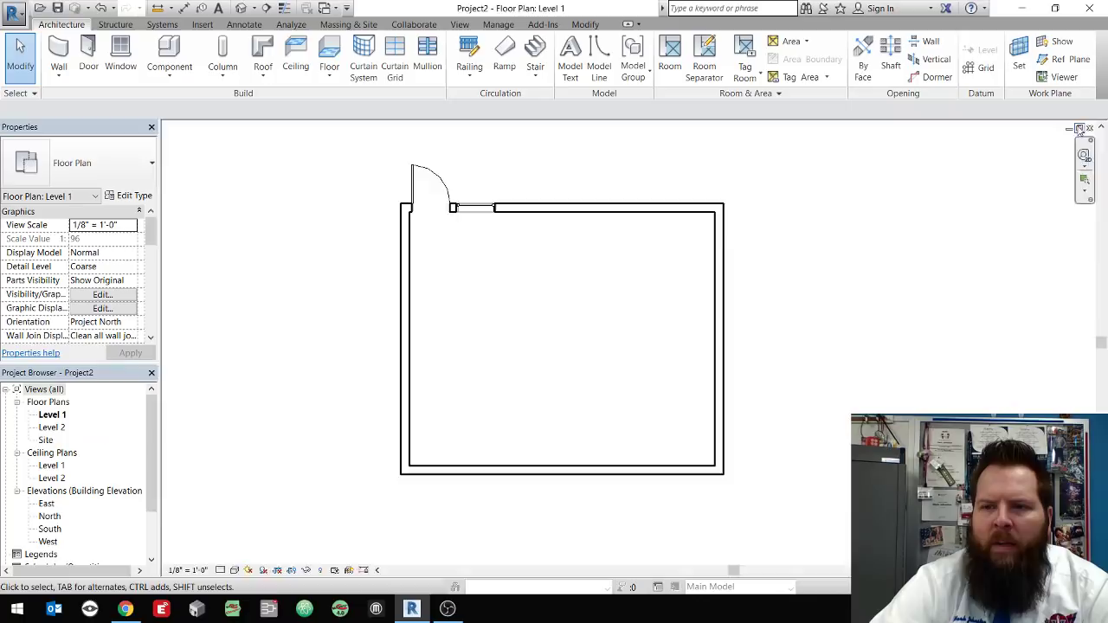
left_click_drag(889, 228, 798, 133)
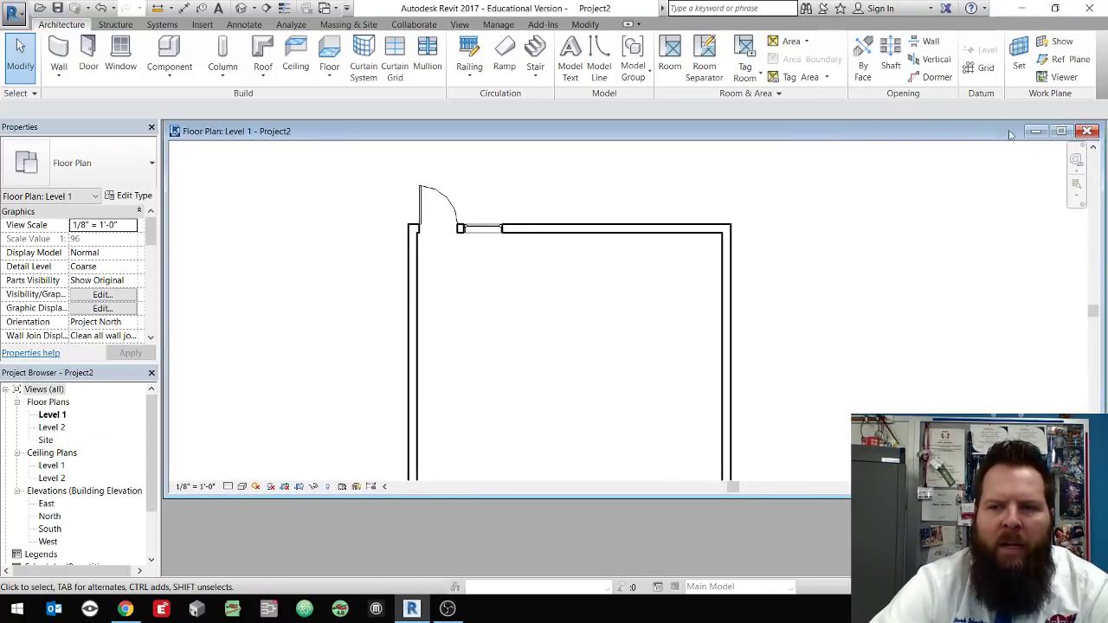
left_click(1062, 131)
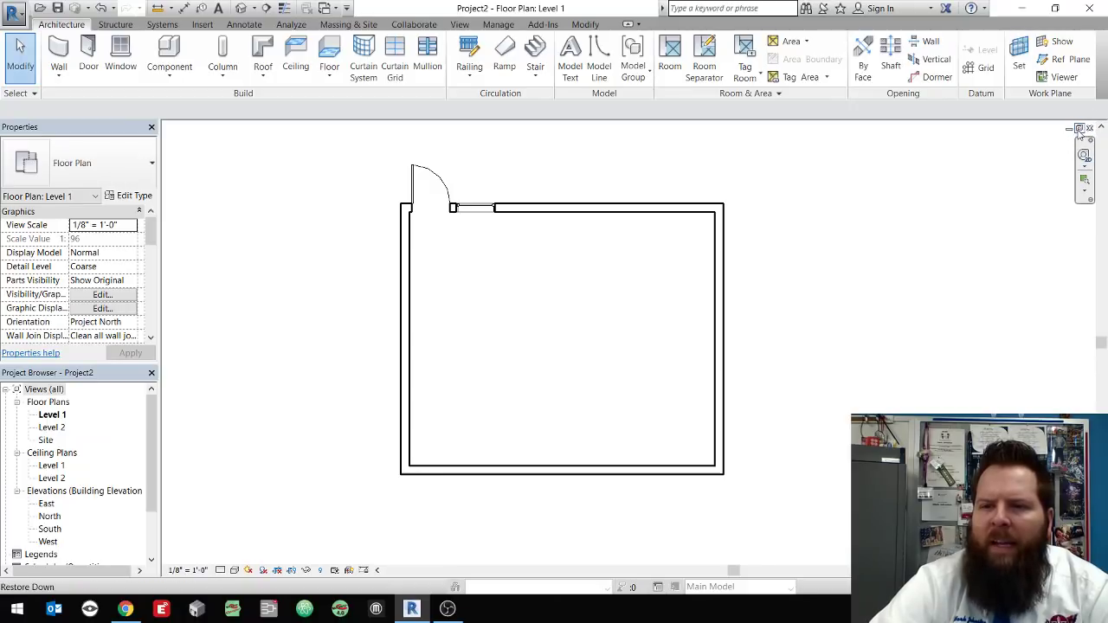
Restore down the Level 1 floor plan view and resize it to the left half of the drawing area with the whole room in view
left_click(1079, 129)
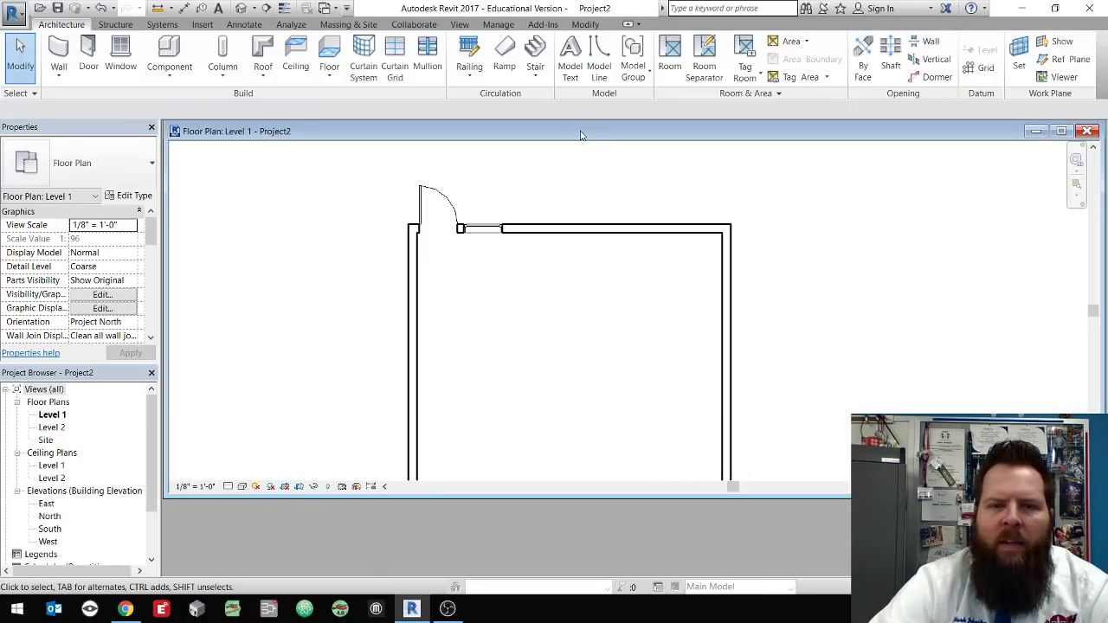
left_click_drag(1100, 497, 639, 576)
middle_click_drag(491, 349, 325, 333)
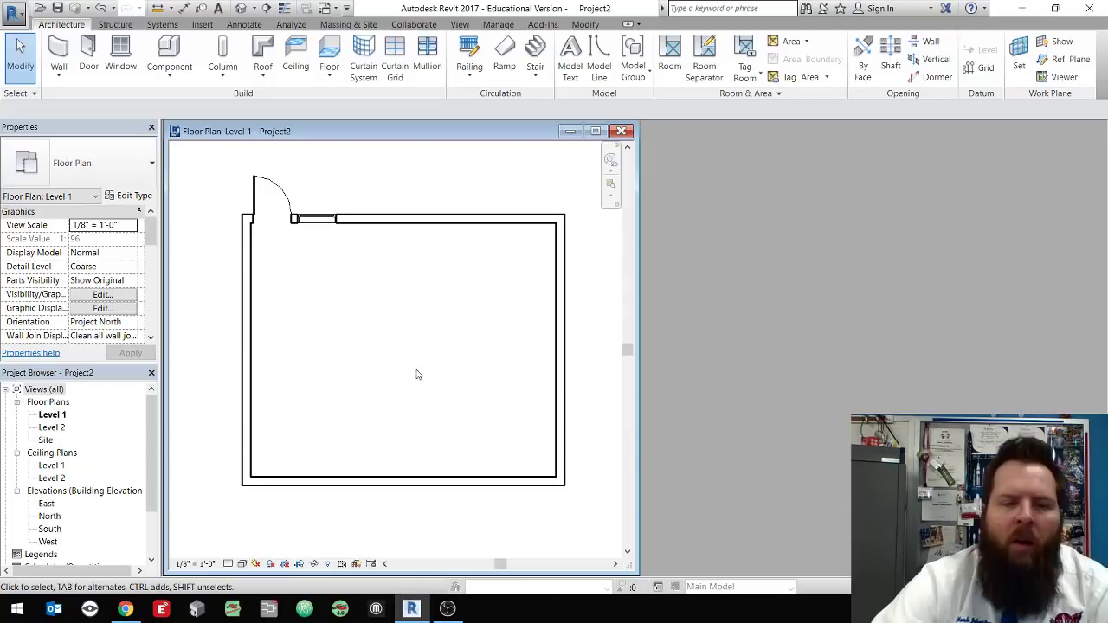
middle_click_drag(417, 374, 482, 325)
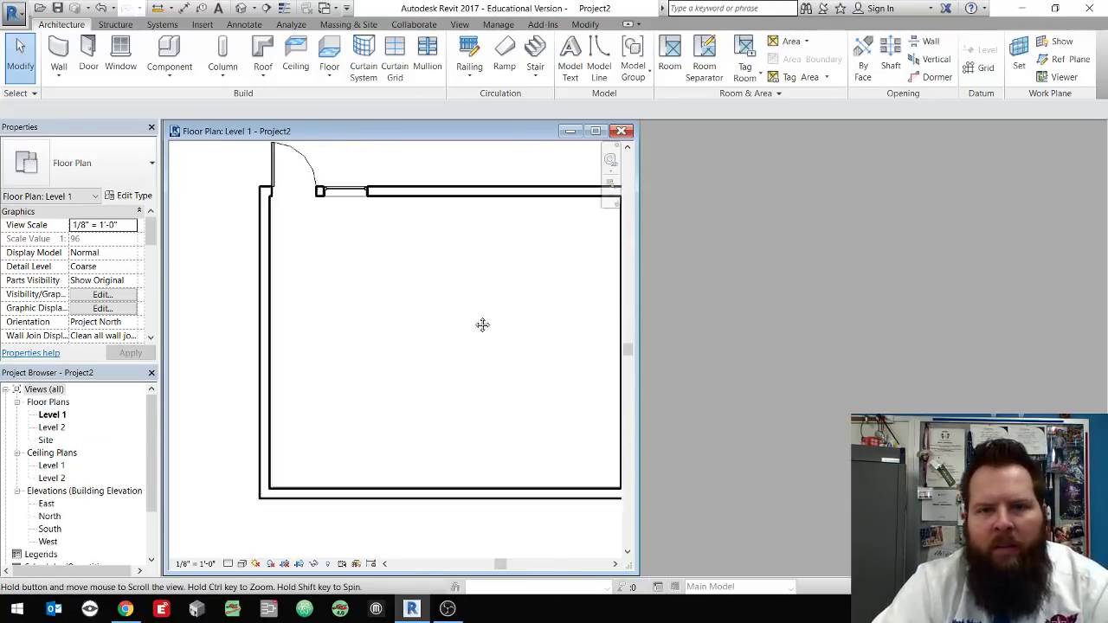
scroll(368, 364, "down", 1)
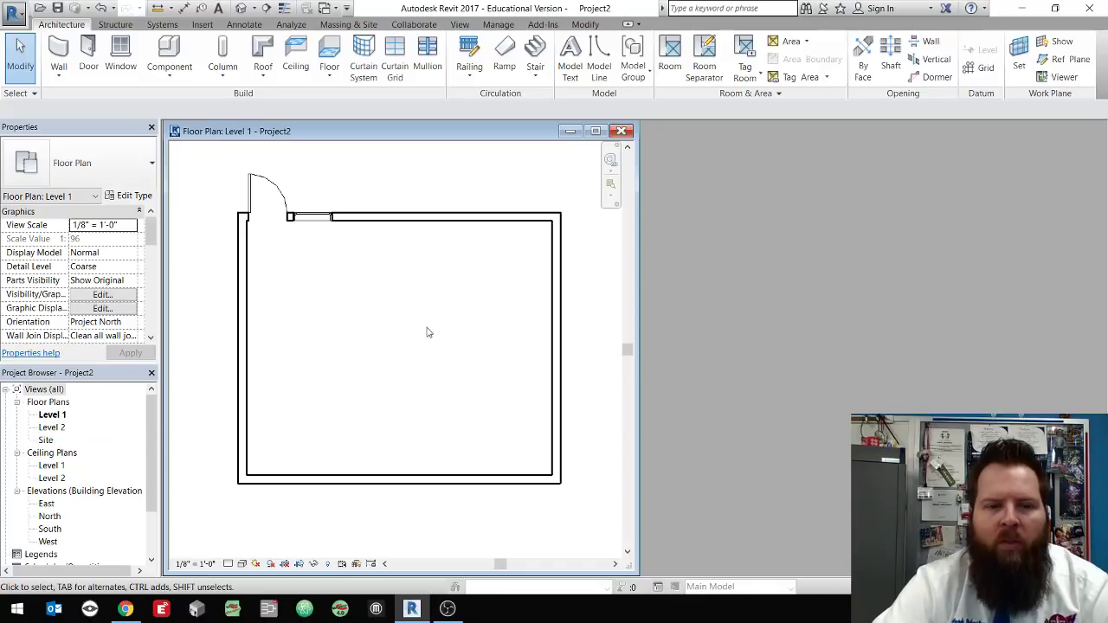
Open the default 3D view and resize its window to fill the space beside the Level 1 floor plan
mouse_move(429, 333)
middle_mouse_down()
mouse_move(517, 329)
mouse_move(454, 369)
mouse_move(393, 324)
mouse_move(408, 309)
mouse_move(444, 328)
middle_mouse_up()
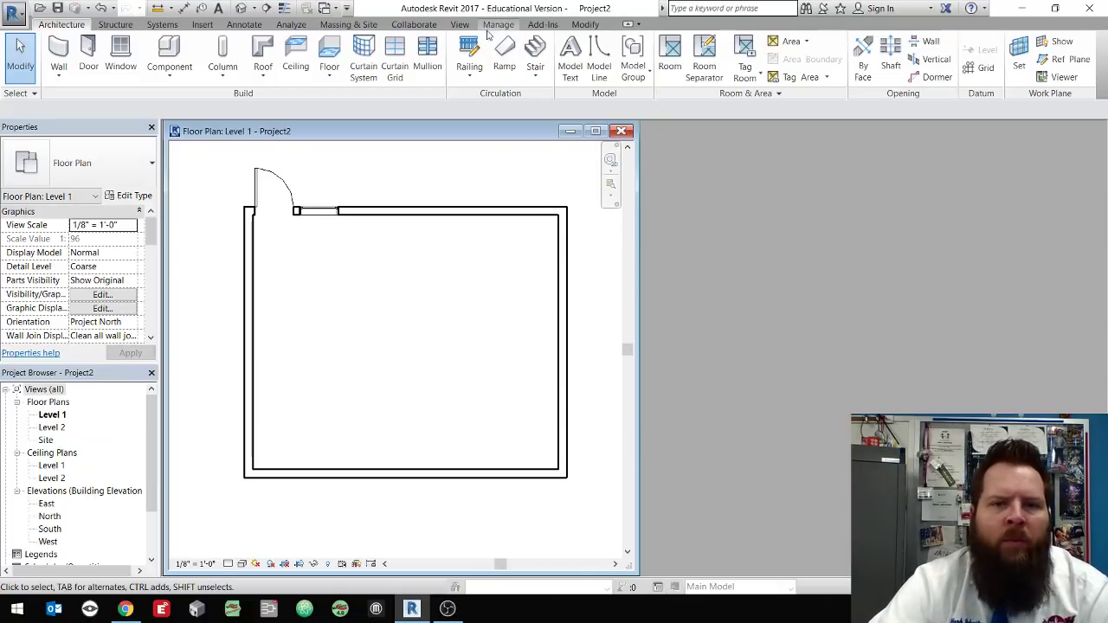
left_click(459, 26)
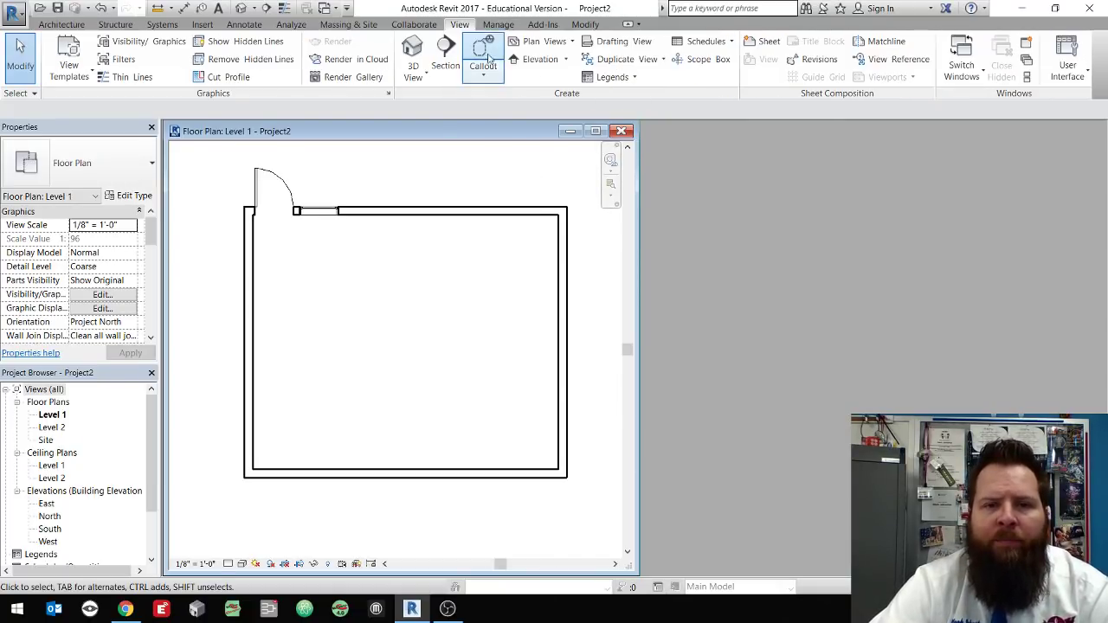
left_click(413, 50)
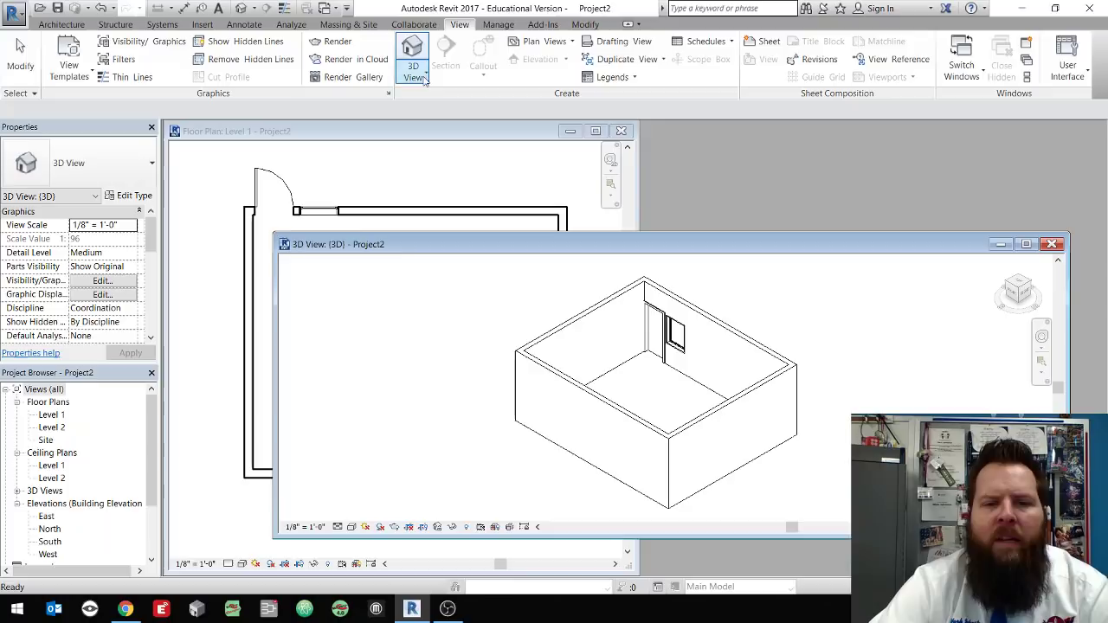
left_click_drag(669, 243, 706, 132)
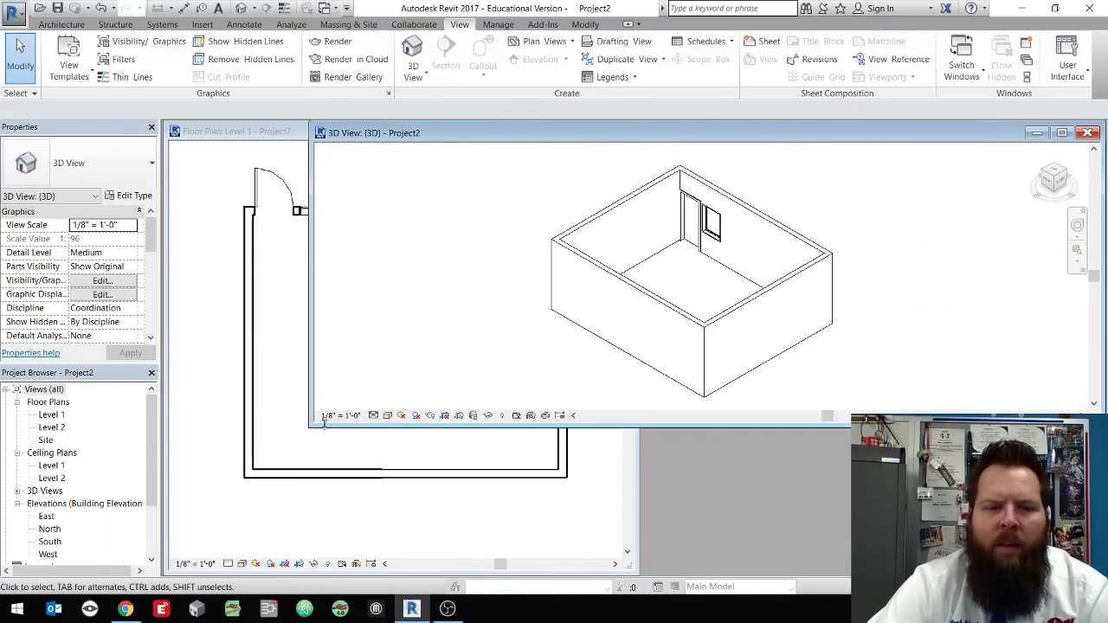
left_click(1064, 133)
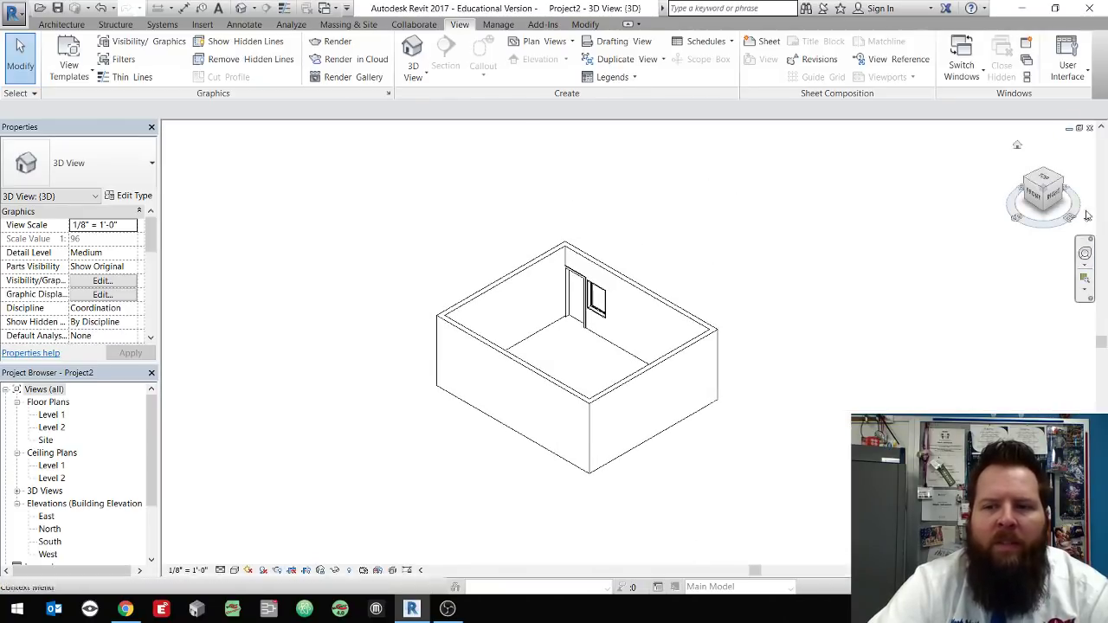
left_click(1082, 129)
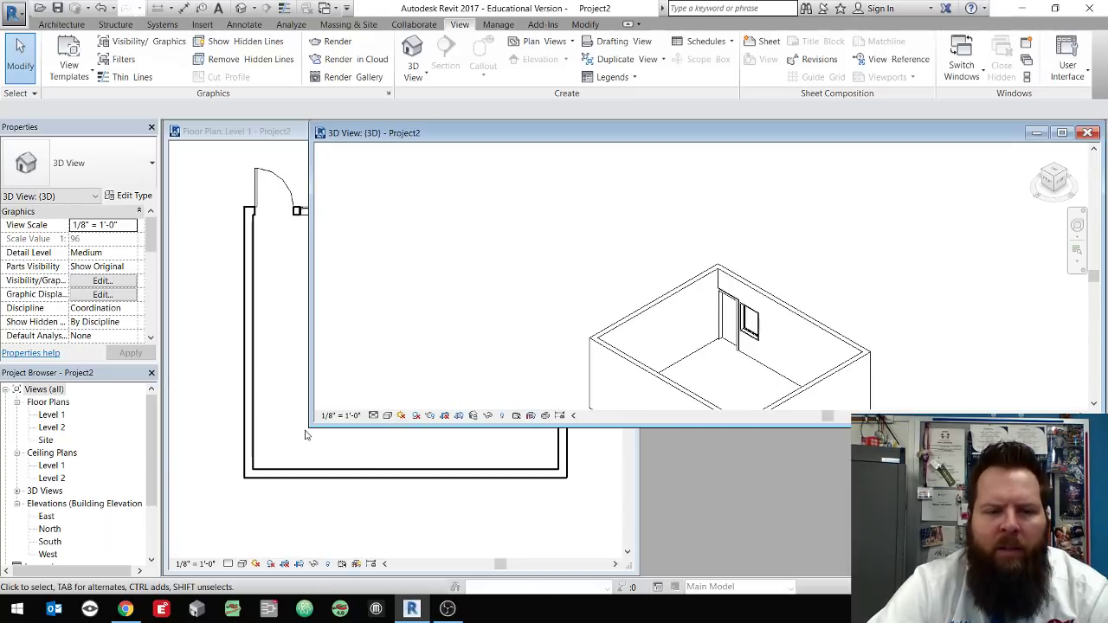
left_click_drag(315, 421, 637, 567)
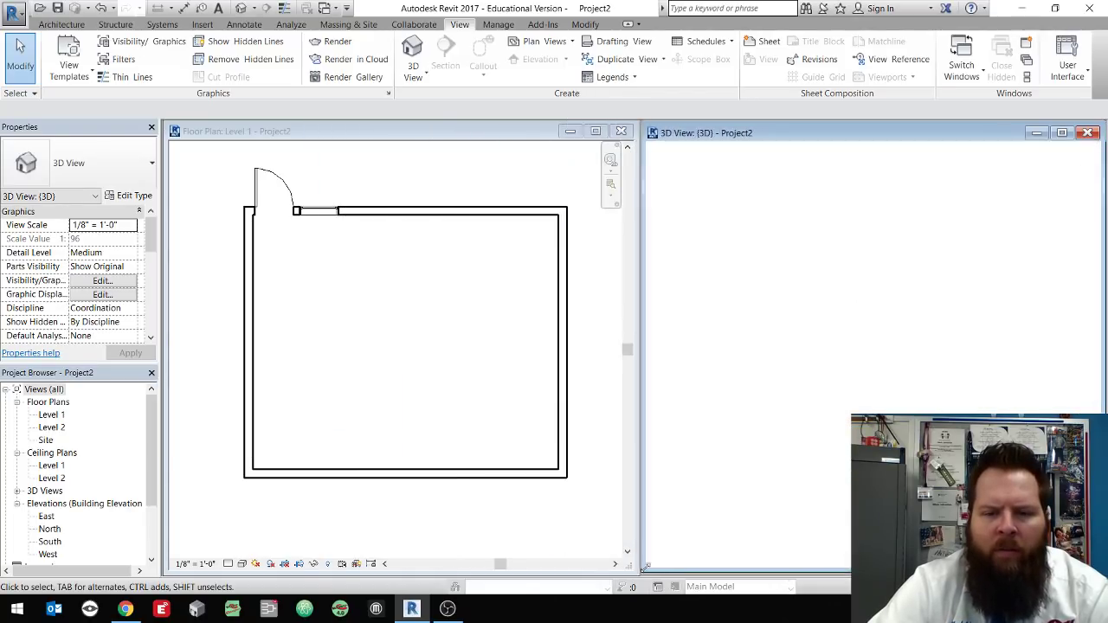
scroll(779, 381, "down", 3)
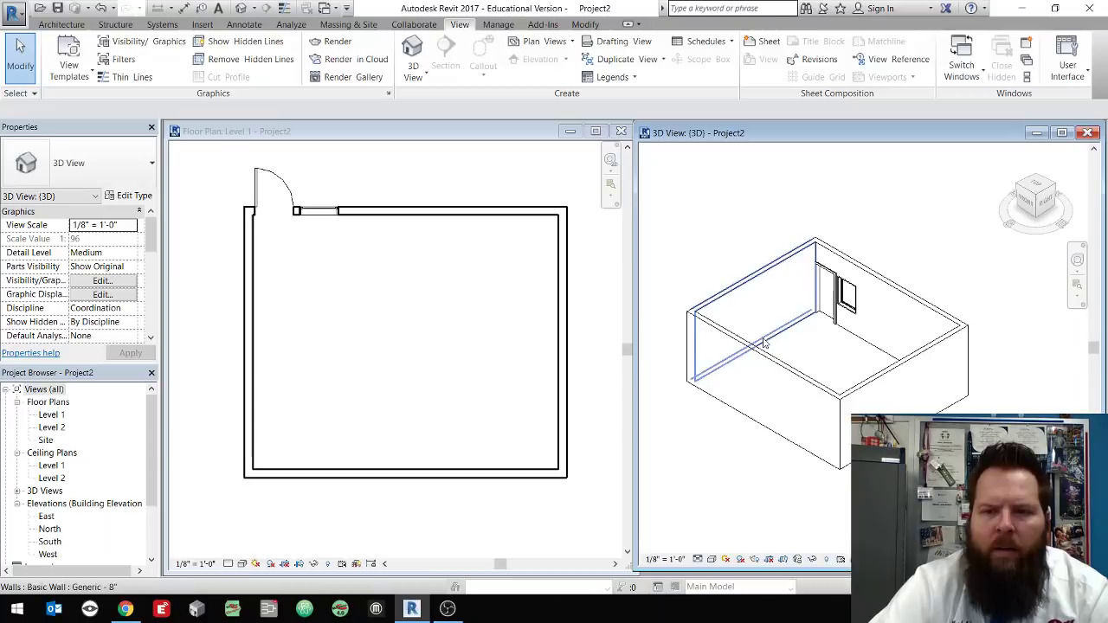
Move the door in the upper wall about 9" to the right, away from the room's left corner
scroll(852, 350, "up", 4)
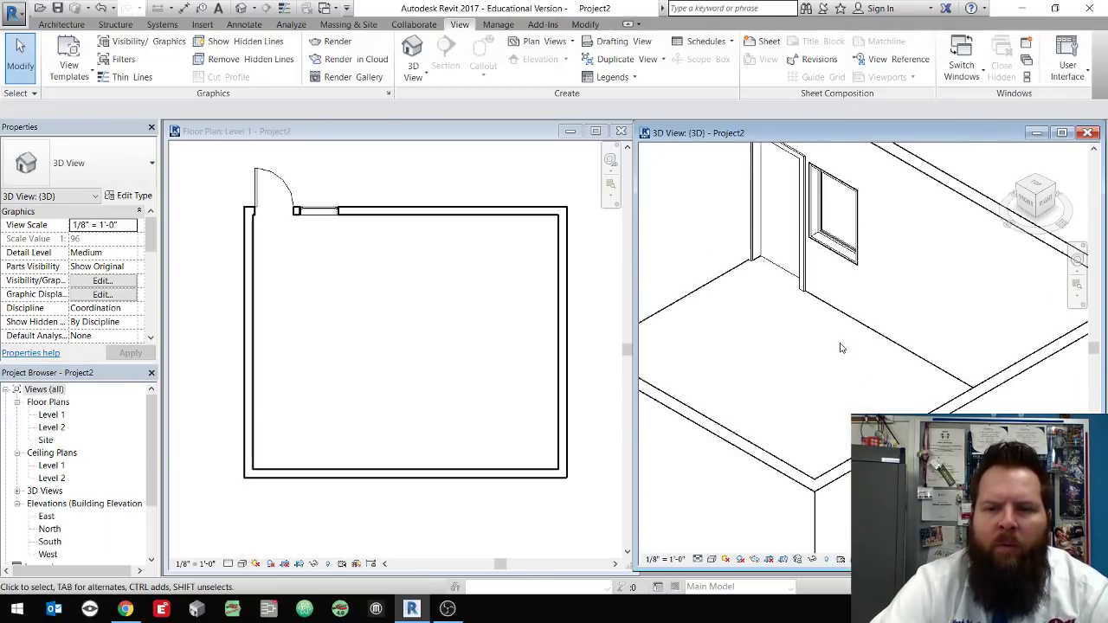
middle_click_drag(796, 342, 878, 376)
left_click(293, 216)
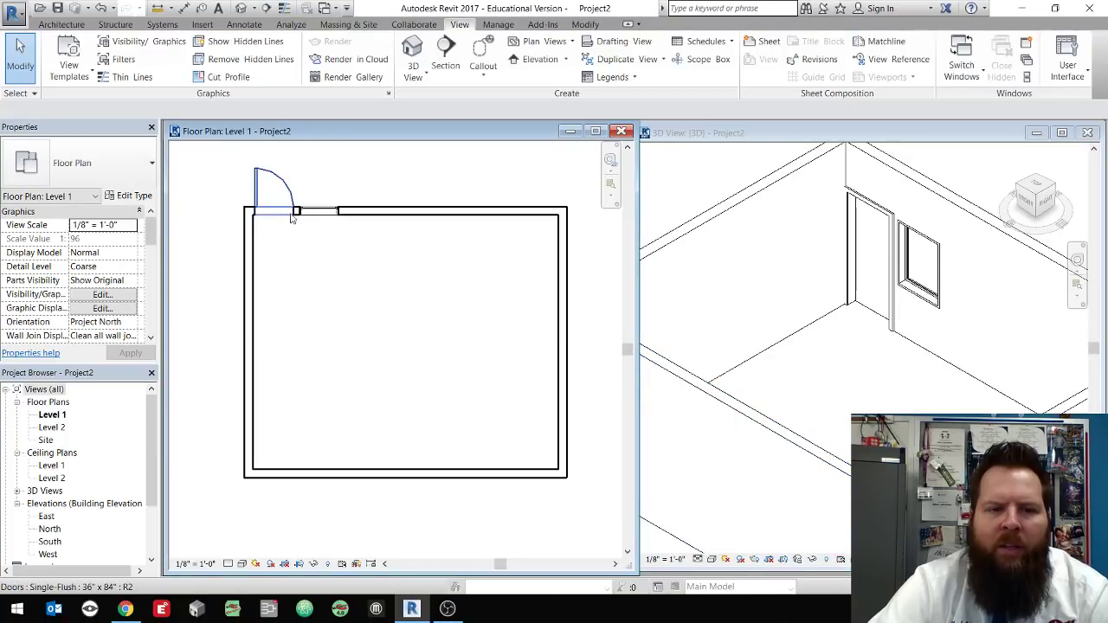
left_click(274, 205)
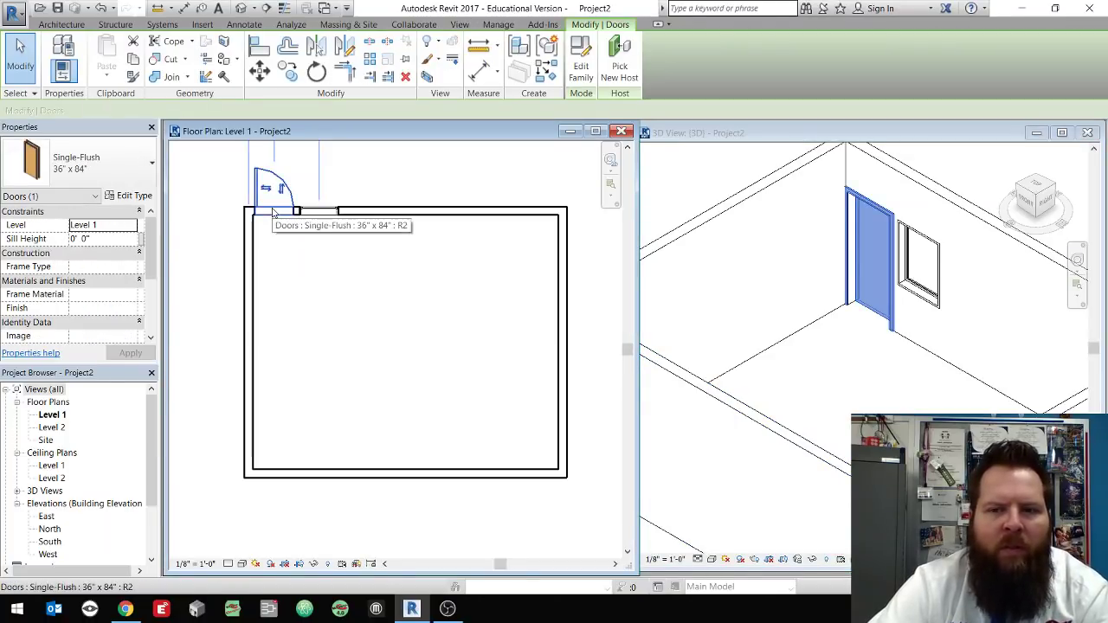
left_click_drag(264, 208, 273, 208)
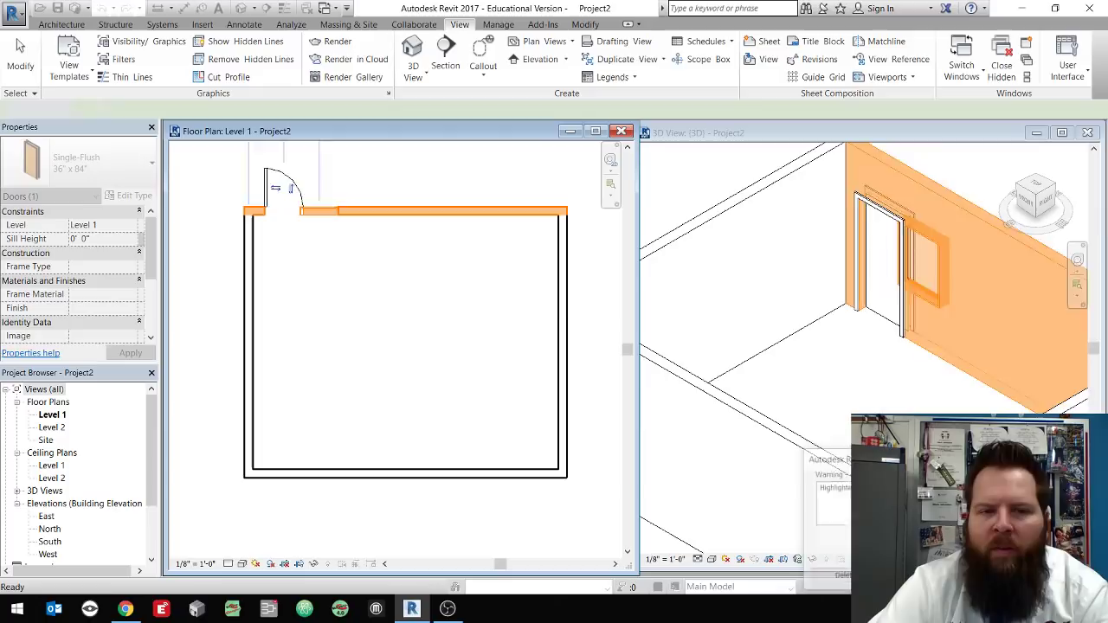
left_click(403, 240)
Shift the window in the upper wall to the right so it clears the door, and clear the selection
left_click(320, 211)
key("Right")
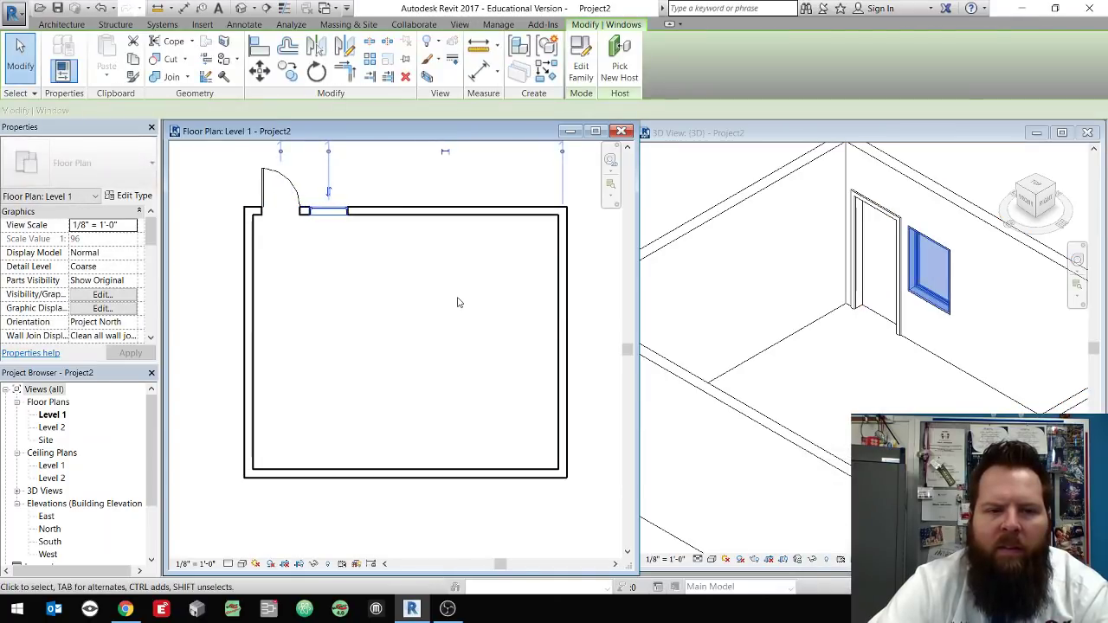
left_click(286, 211)
left_click(338, 301)
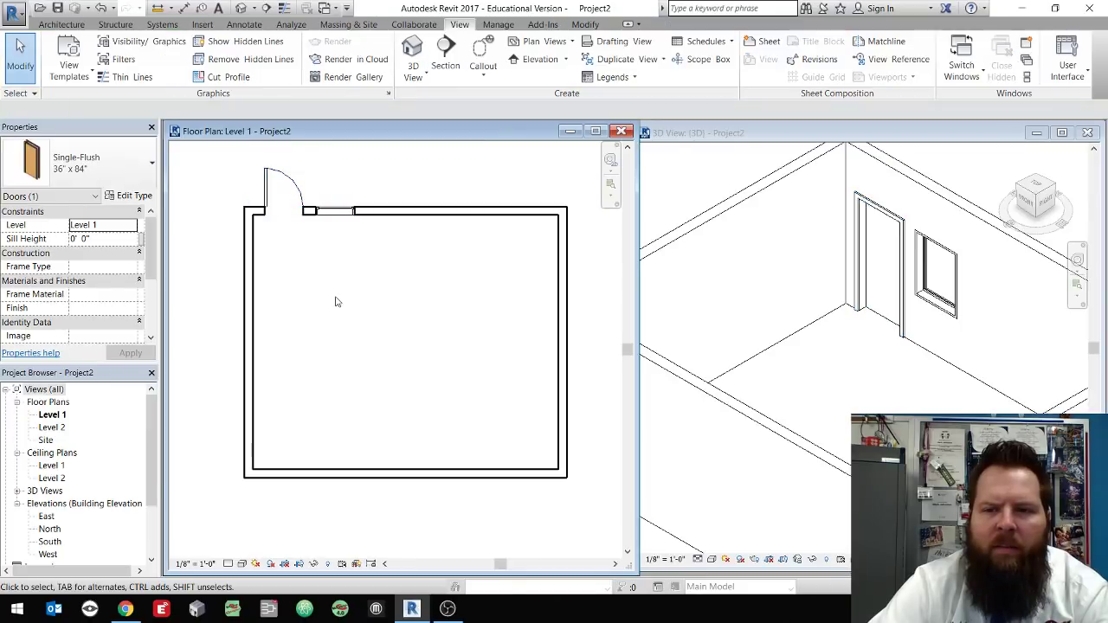
Create a Generic - 12" floor on Level 1 with its boundary picked from all four walls, and finish the sketch
key("ctrl+Tab")
middle_click_drag(805, 511, 740, 337)
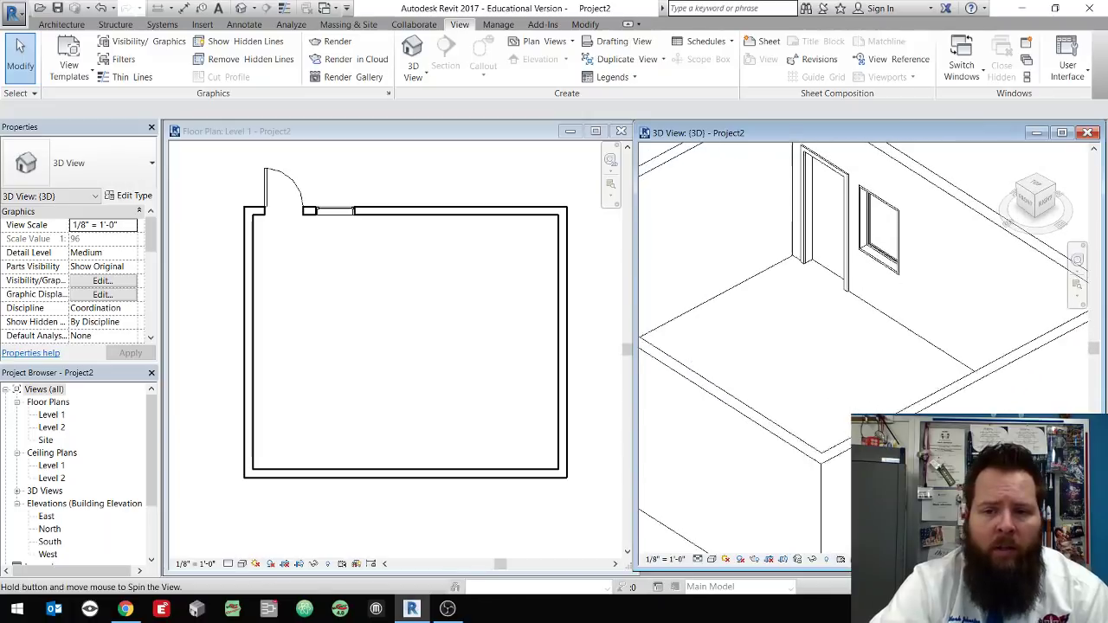
left_click(495, 186)
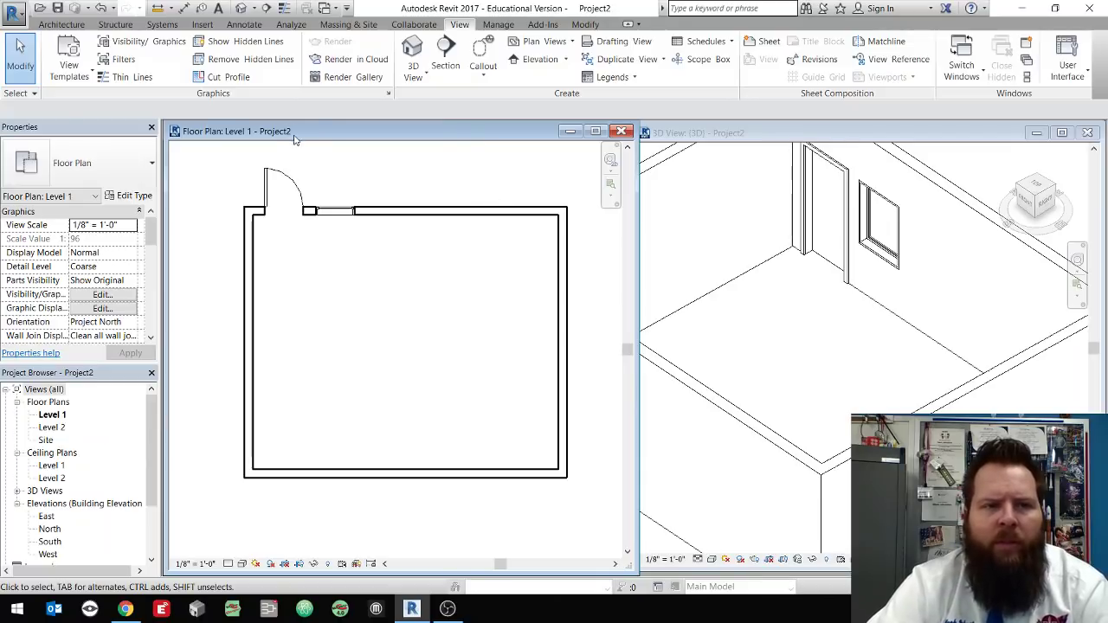
left_click(71, 24)
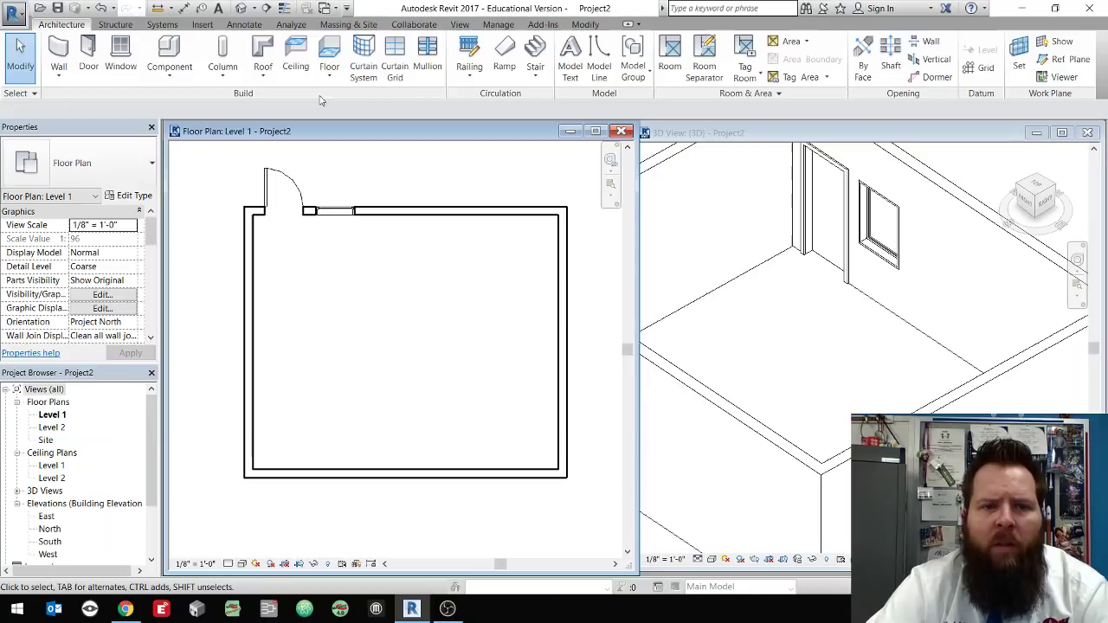
left_click(331, 54)
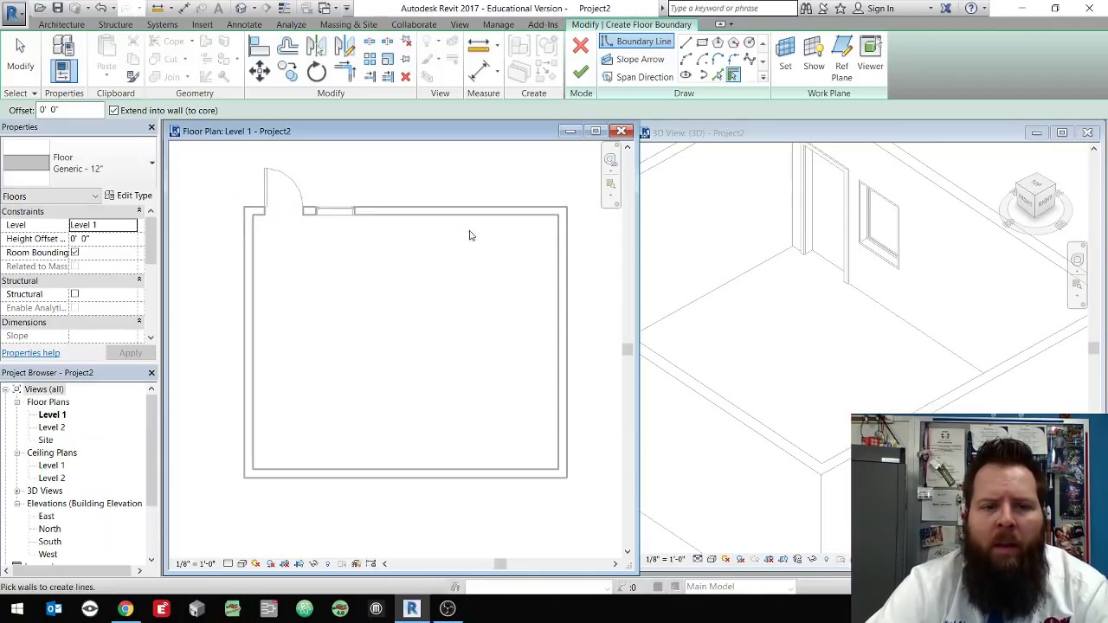
left_click(474, 211)
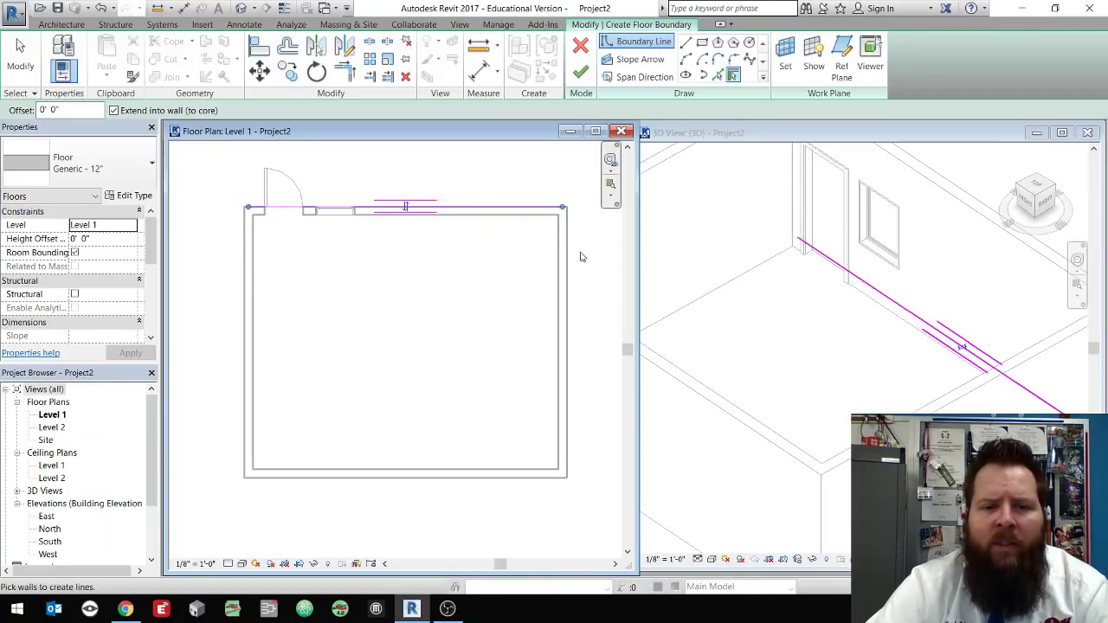
left_click(564, 346)
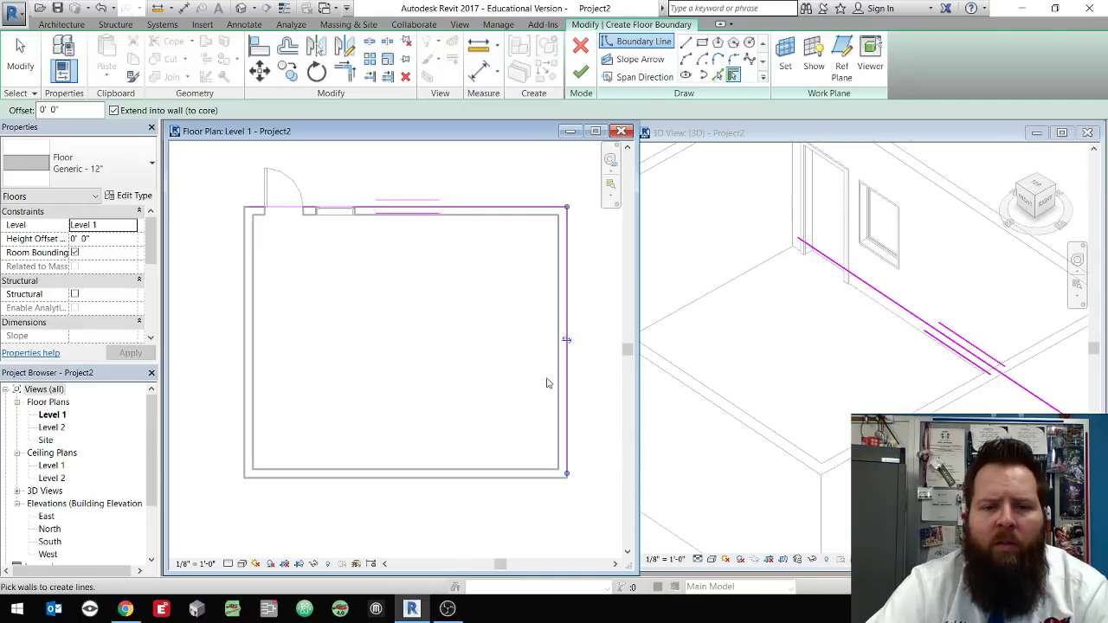
left_click(470, 483)
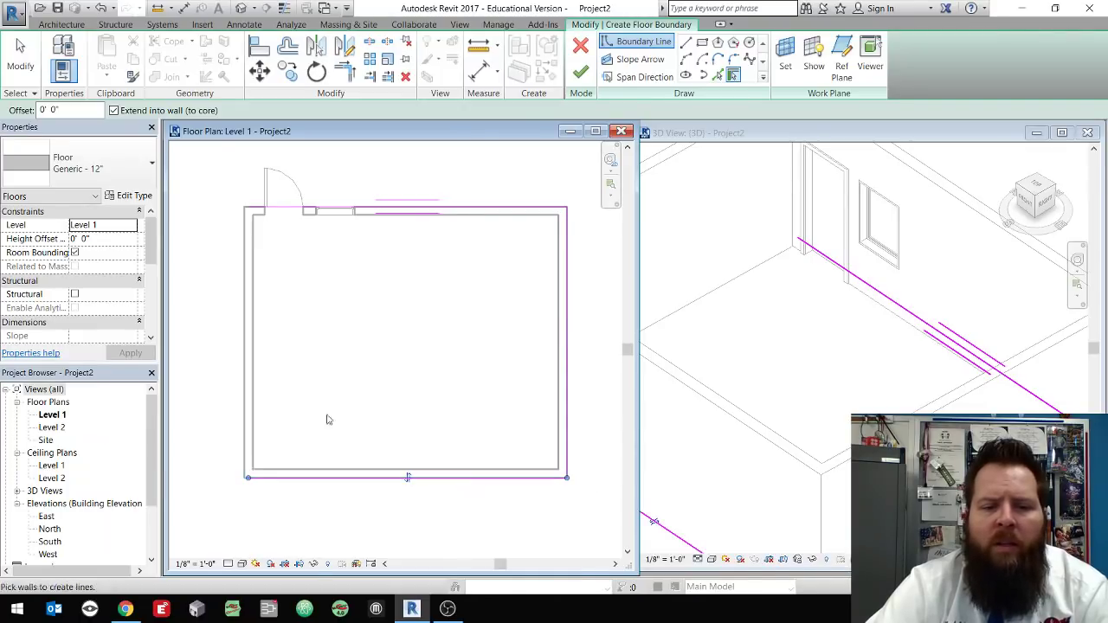
left_click(242, 350)
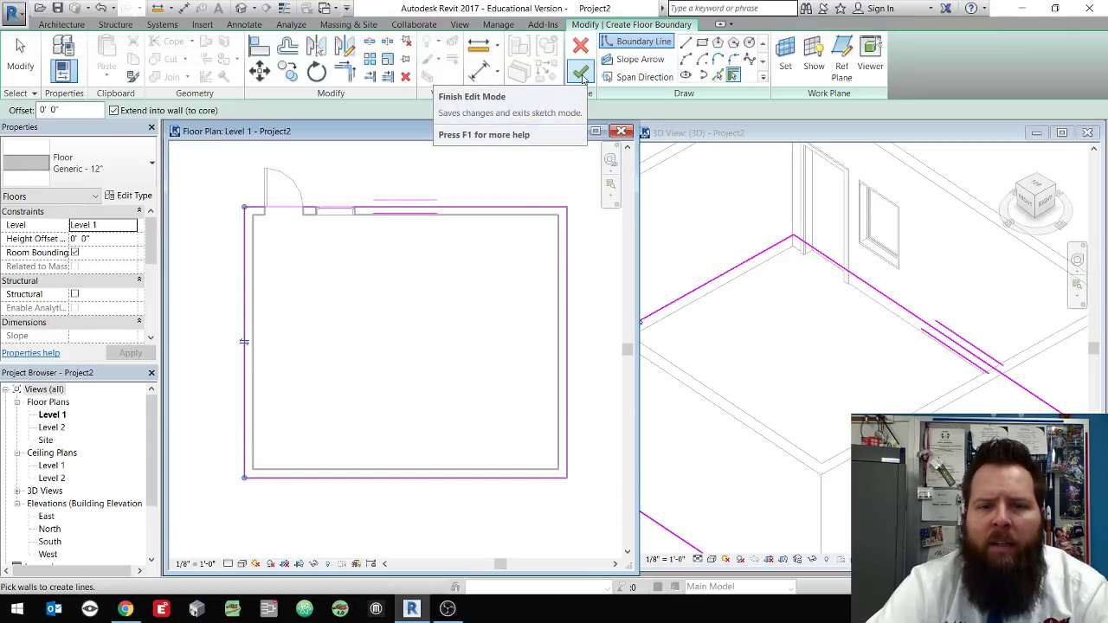
left_click(581, 74)
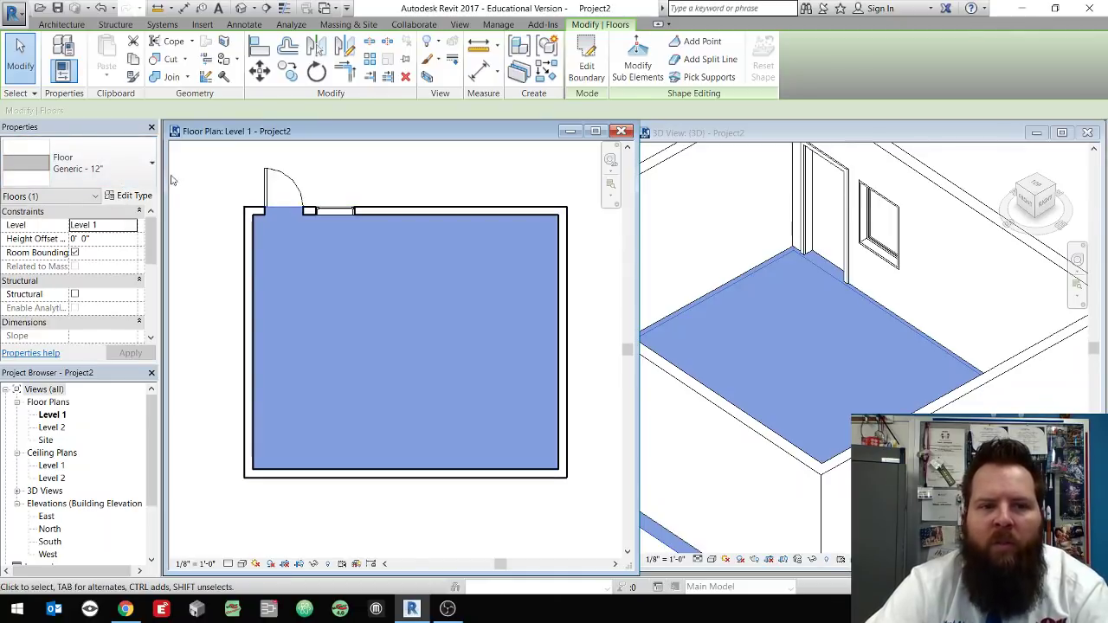
left_click(195, 188)
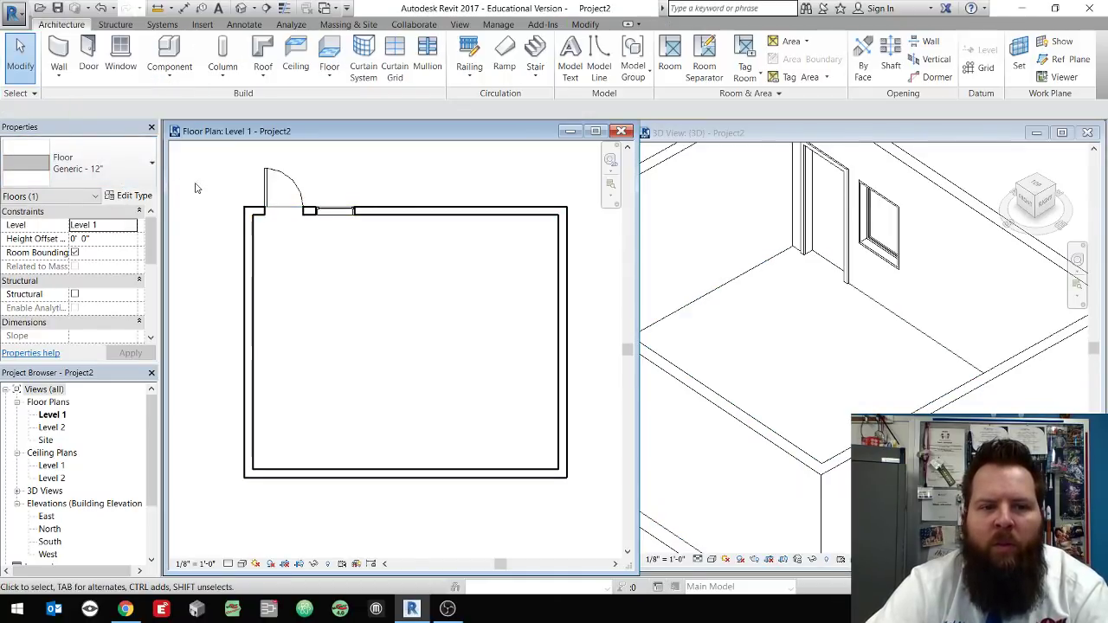
Place a 60" x 30" desk in the Level 1 plan, 15'-0" from the right wall and 5'-6" below the upper wall
left_click(840, 393)
middle_click_drag(871, 389, 855, 369, "shift")
scroll(885, 382, "down", 2)
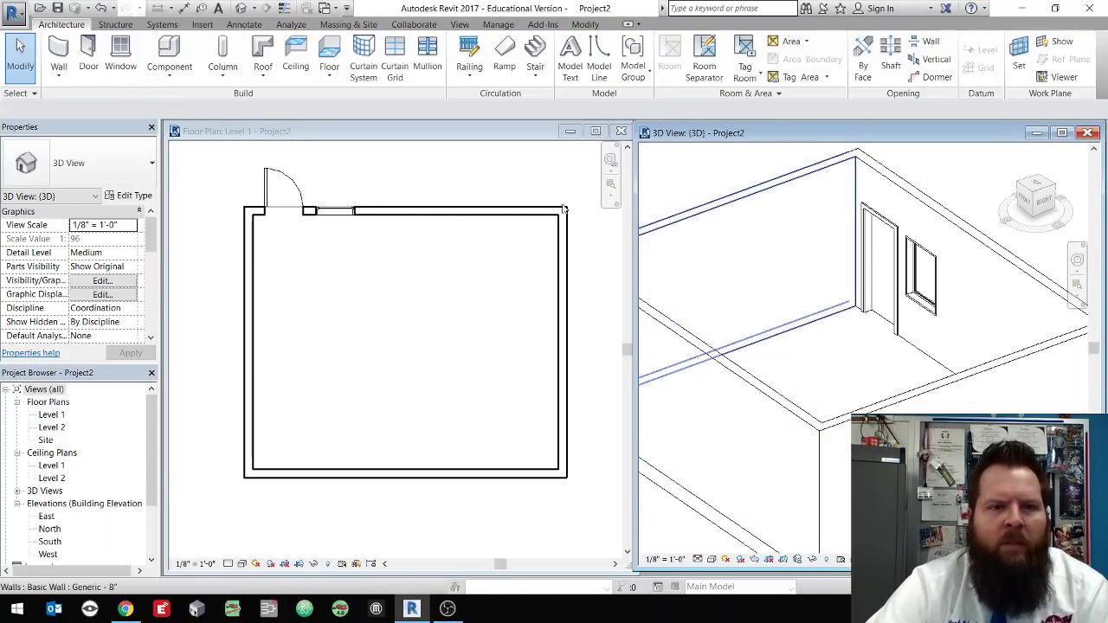
left_click(329, 279)
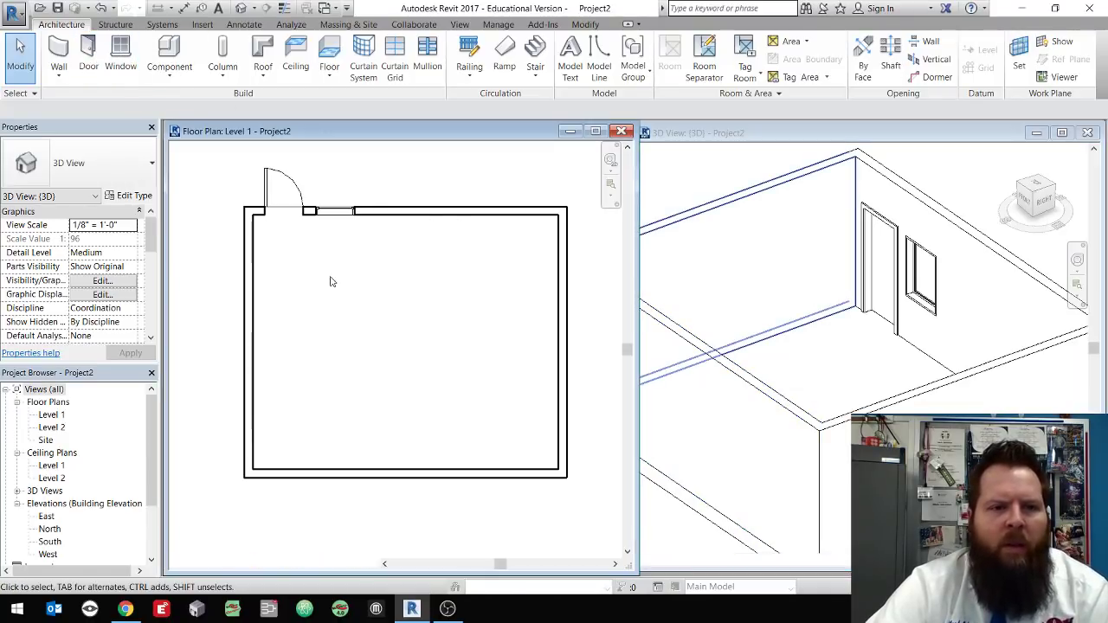
left_click(168, 52)
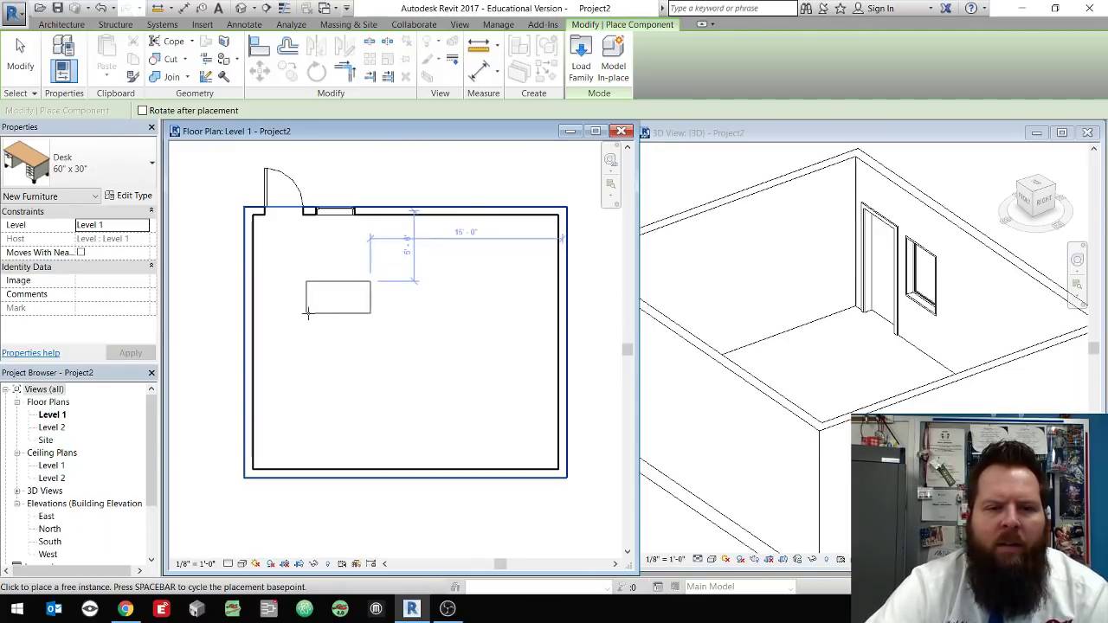
left_click(307, 316)
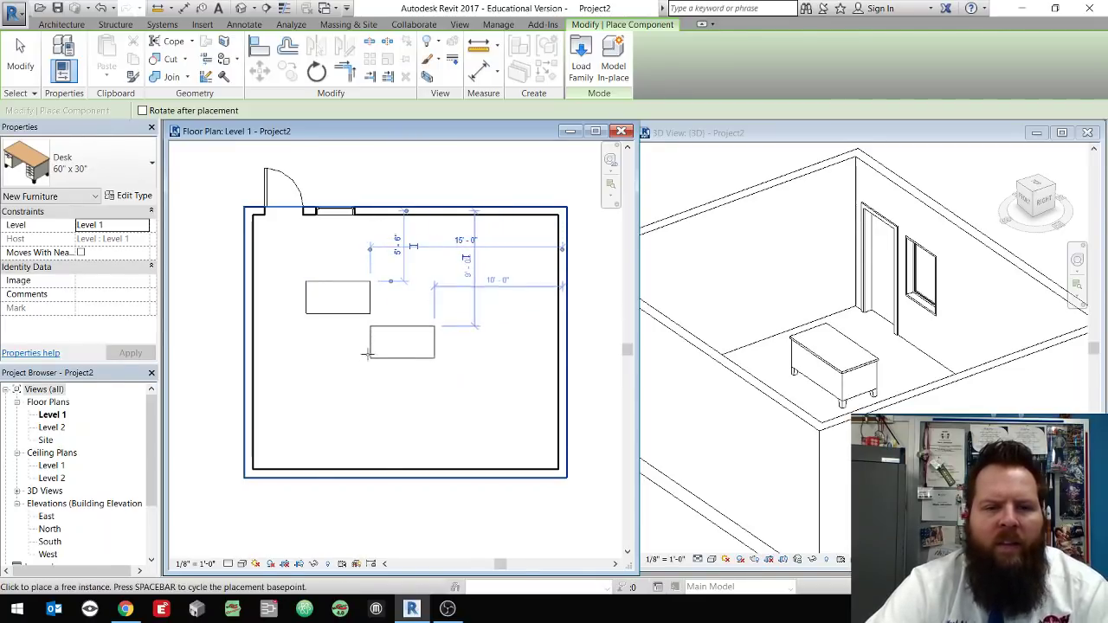
left_click(394, 344)
key("Escape")
key("Escape")
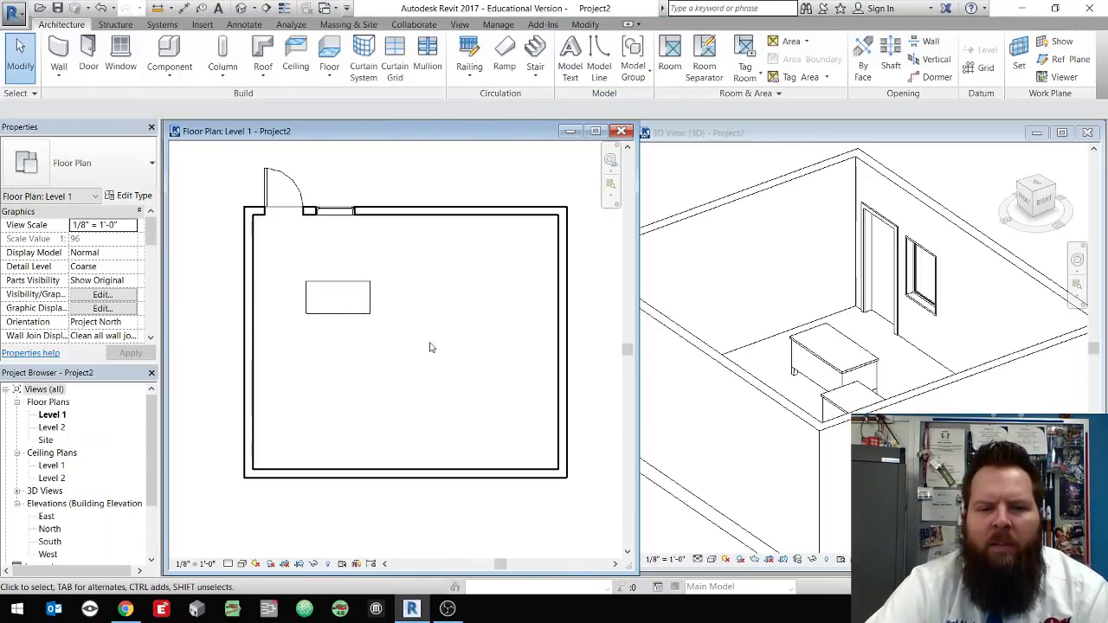
Rotate the desk 180 degrees and move it into the room near the lower-left corner
left_click(360, 308)
key("space")
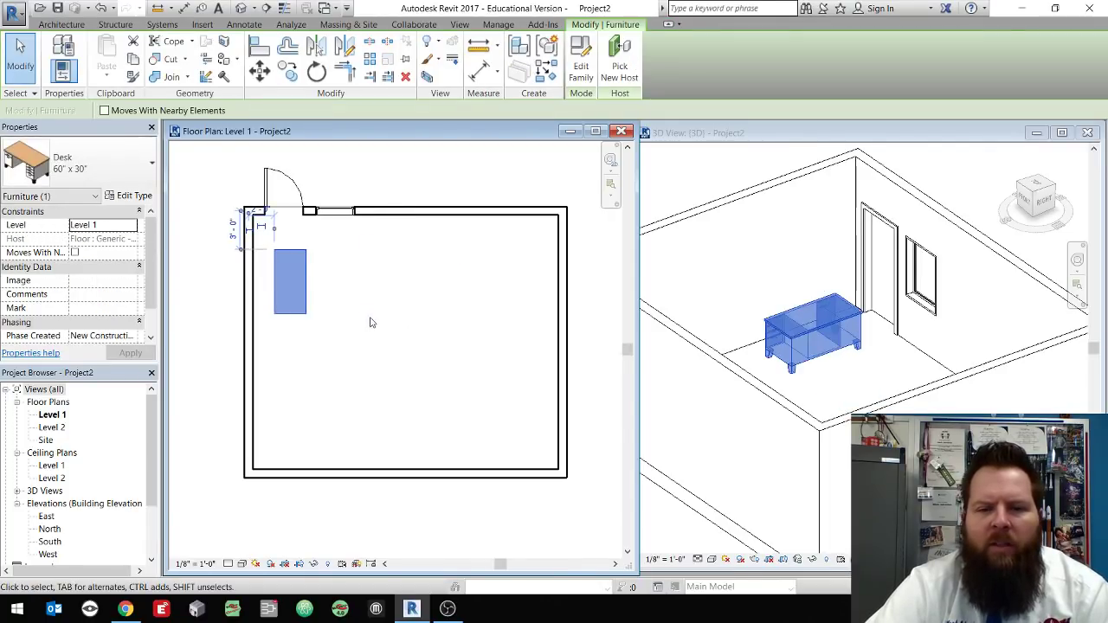
key("space")
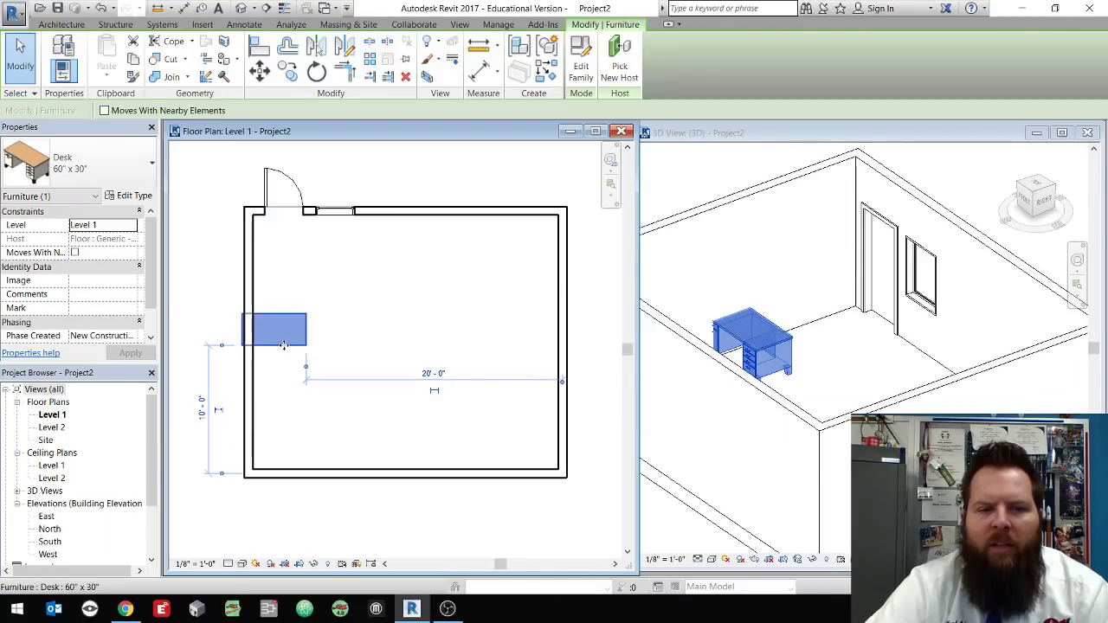
left_click_drag(284, 344, 304, 416)
middle_click_drag(894, 353, 987, 331, "shift")
key("Escape")
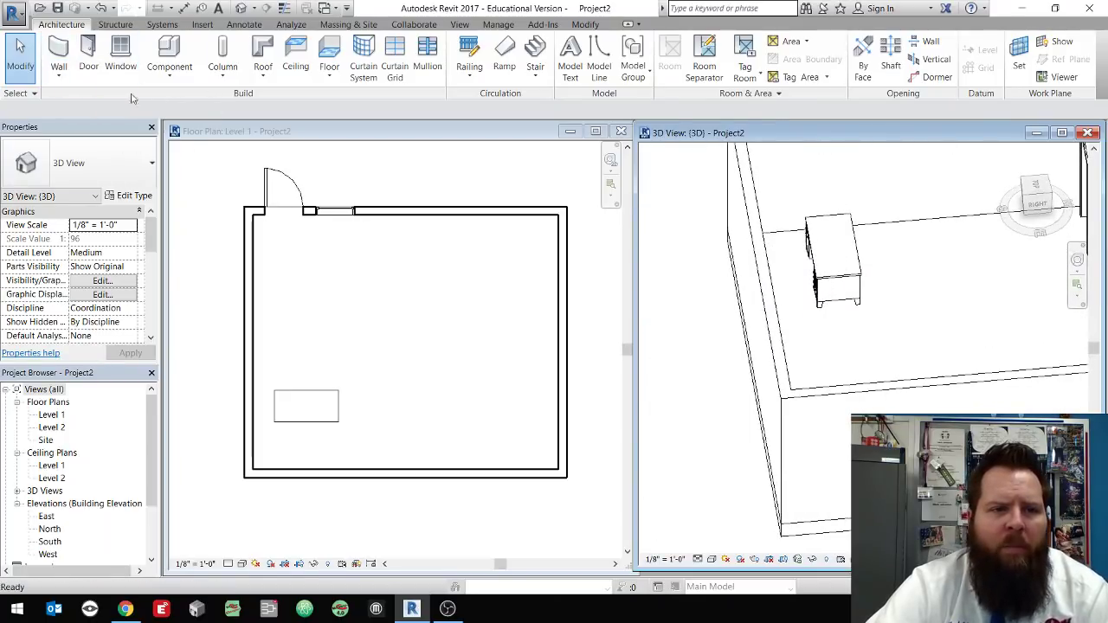
Start placing a component and look through the component types available in the project
left_click(170, 53)
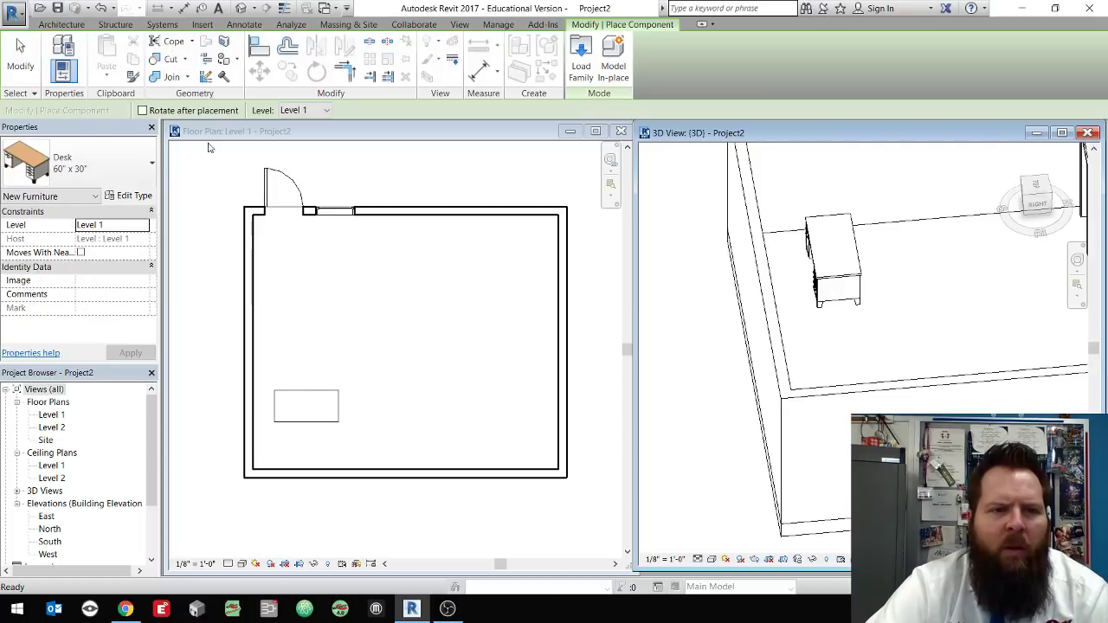
left_click(145, 173)
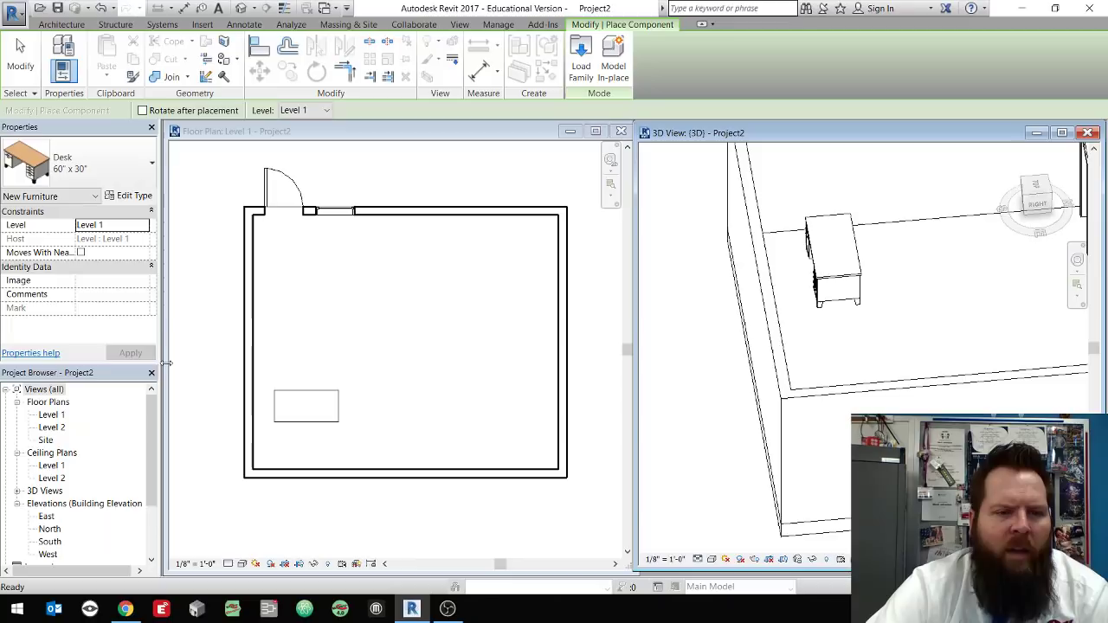
left_click(130, 170)
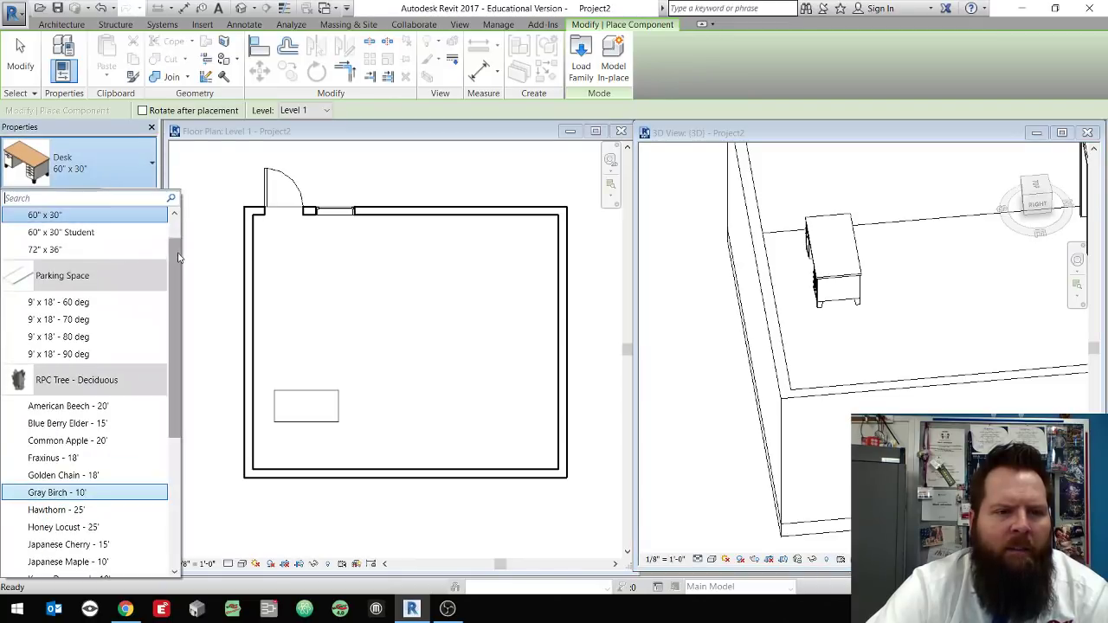
scroll(174, 225, "up", 1)
scroll(172, 255, "down", 1)
mouse_move(172, 254)
left_mouse_down()
mouse_move(181, 397)
mouse_move(175, 266)
left_mouse_up()
key("Escape")
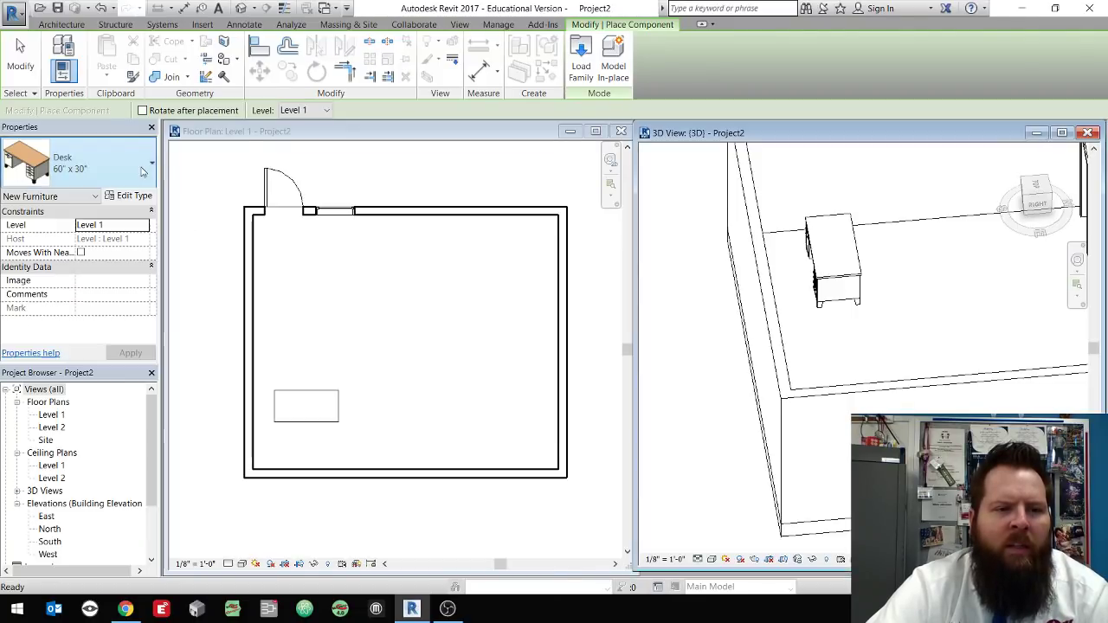
Load the Chair-Breuer family from the Furniture > Seating library folder and set it as the component for placement
left_click(134, 196)
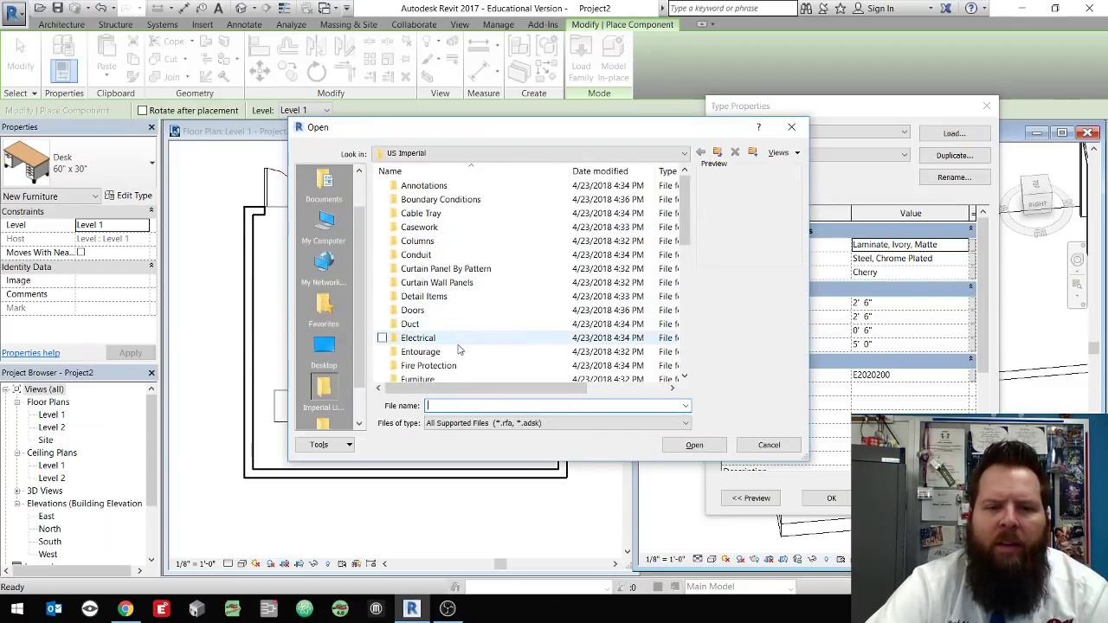
left_click(459, 374)
double_click(458, 368)
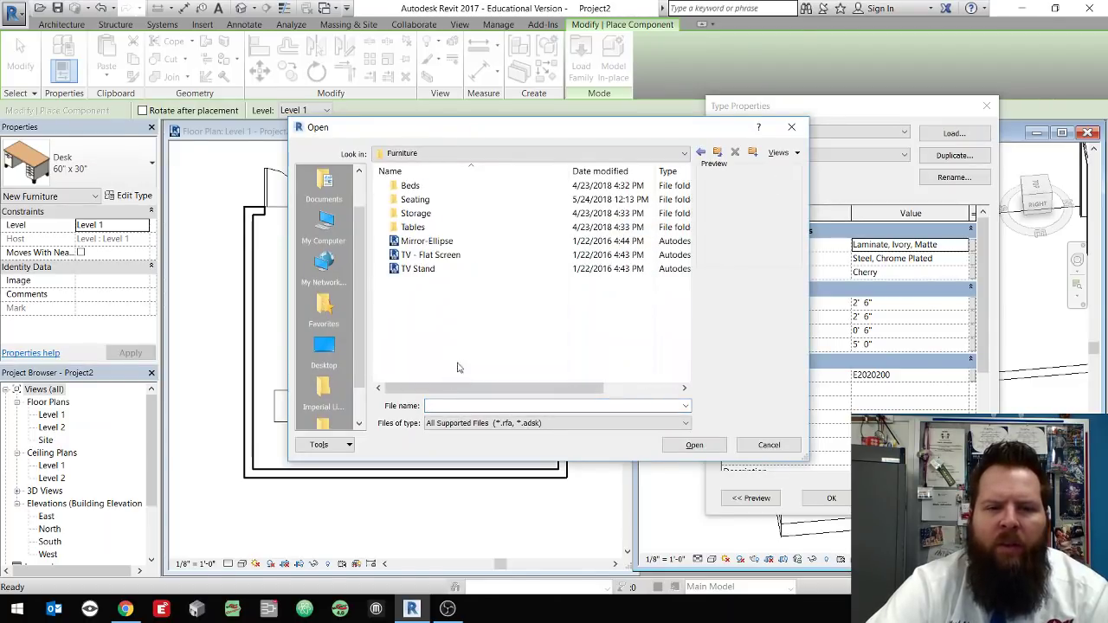
double_click(444, 200)
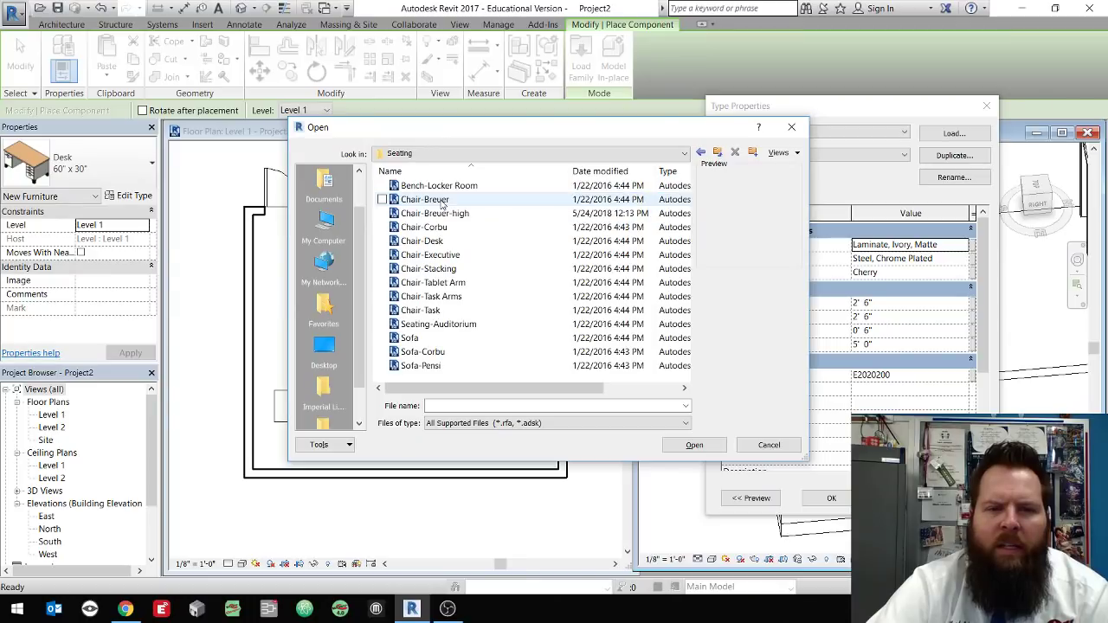
left_click(447, 201)
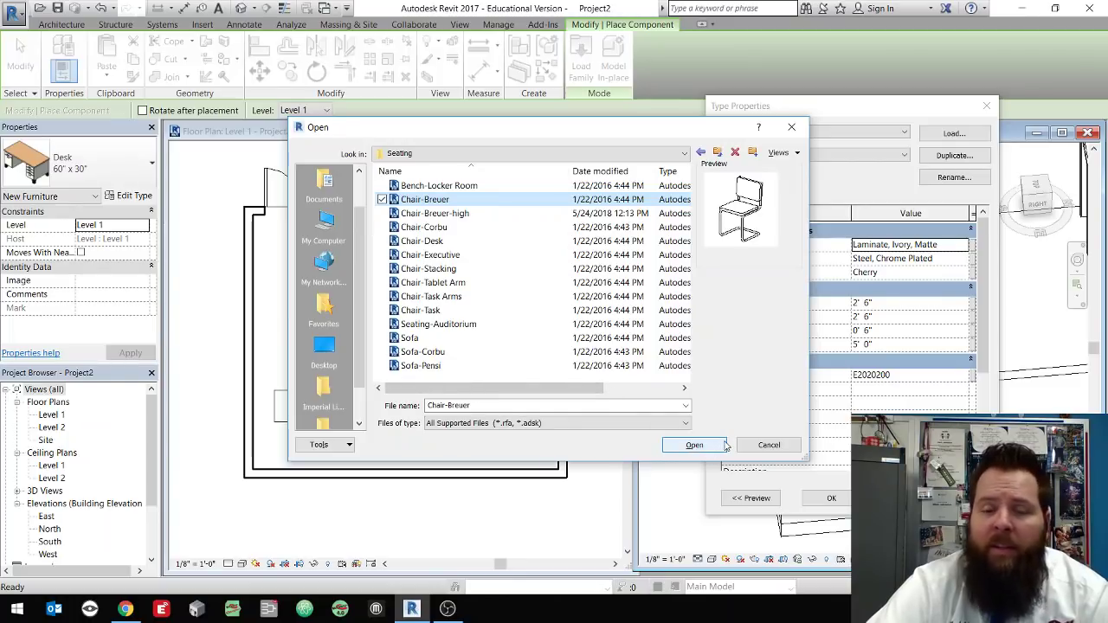
left_click(694, 445)
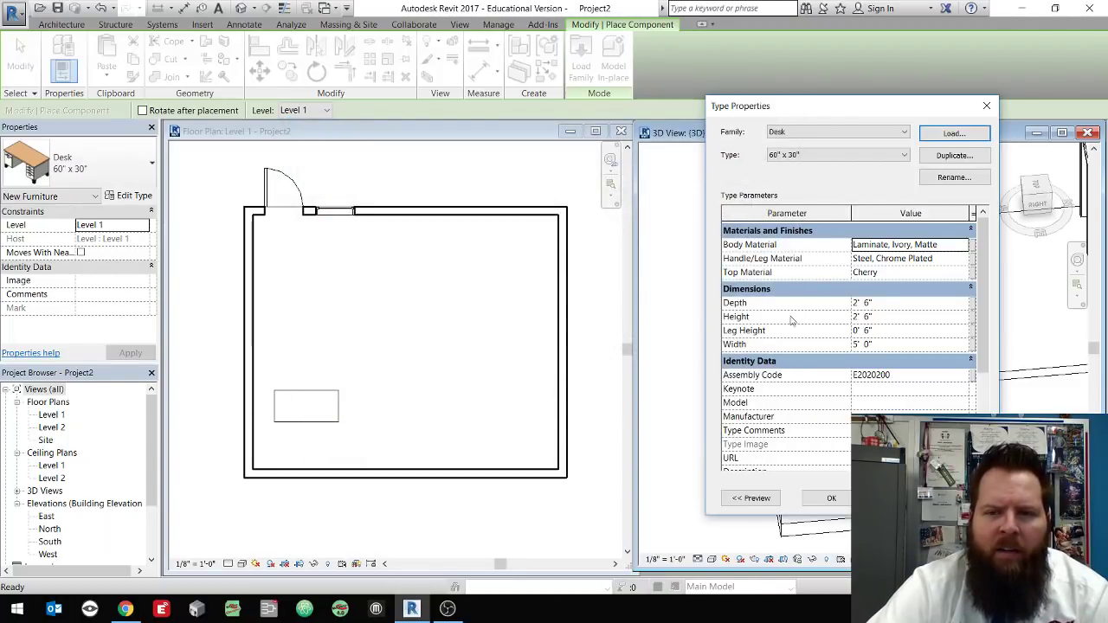
left_click(831, 499)
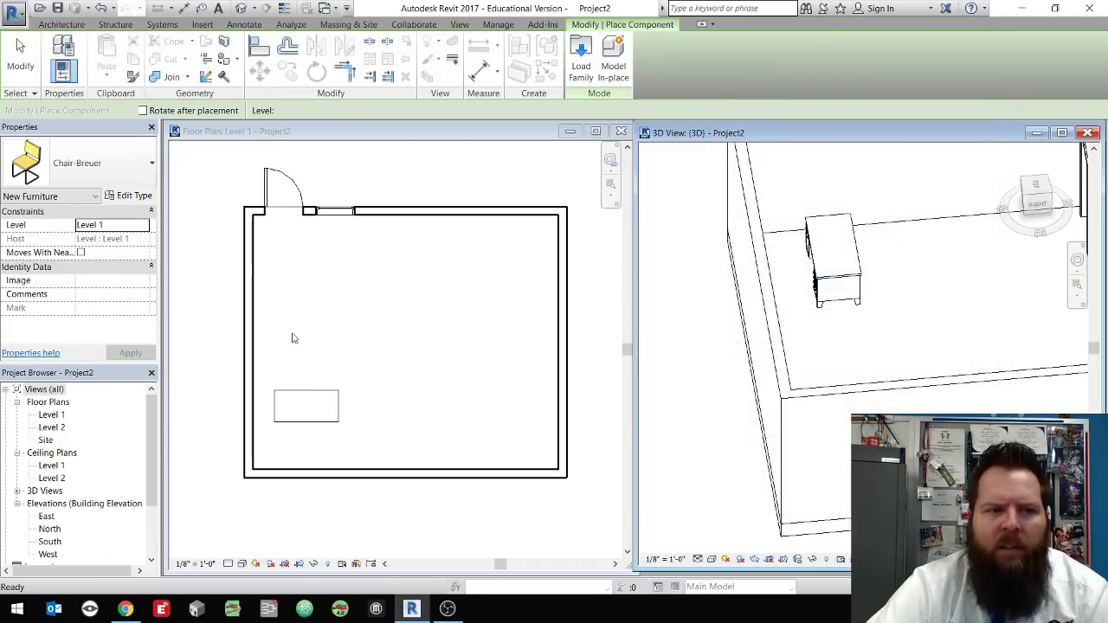
Place the Chair-Breuer centred just below the desk in the Level 1 plan, about 17'-6" below the upper wall, and end placement
left_click(315, 444)
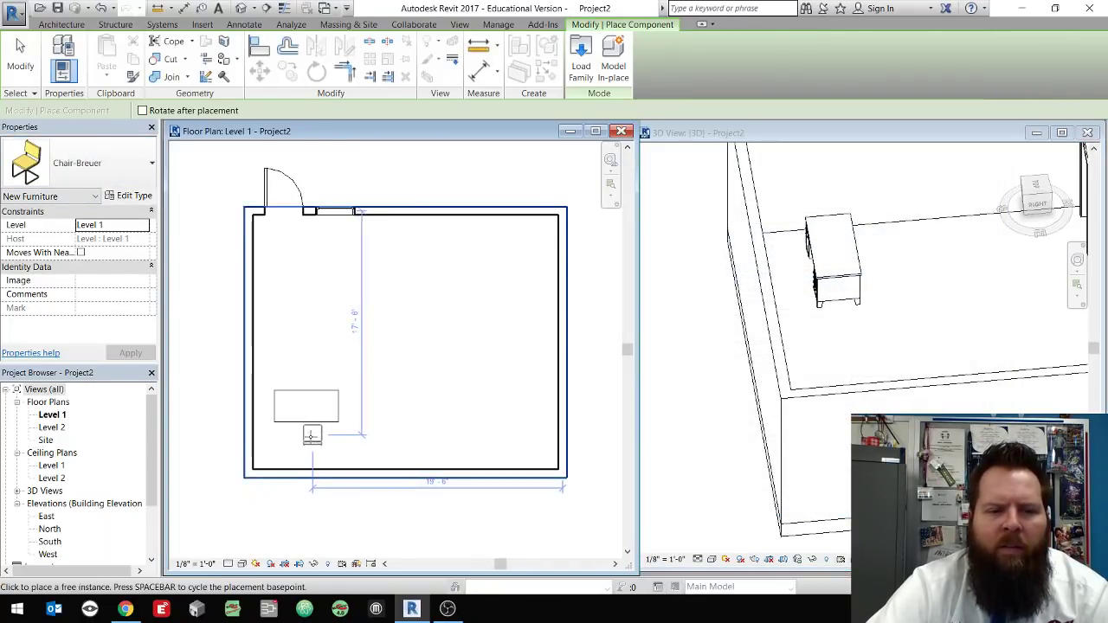
left_click(306, 436)
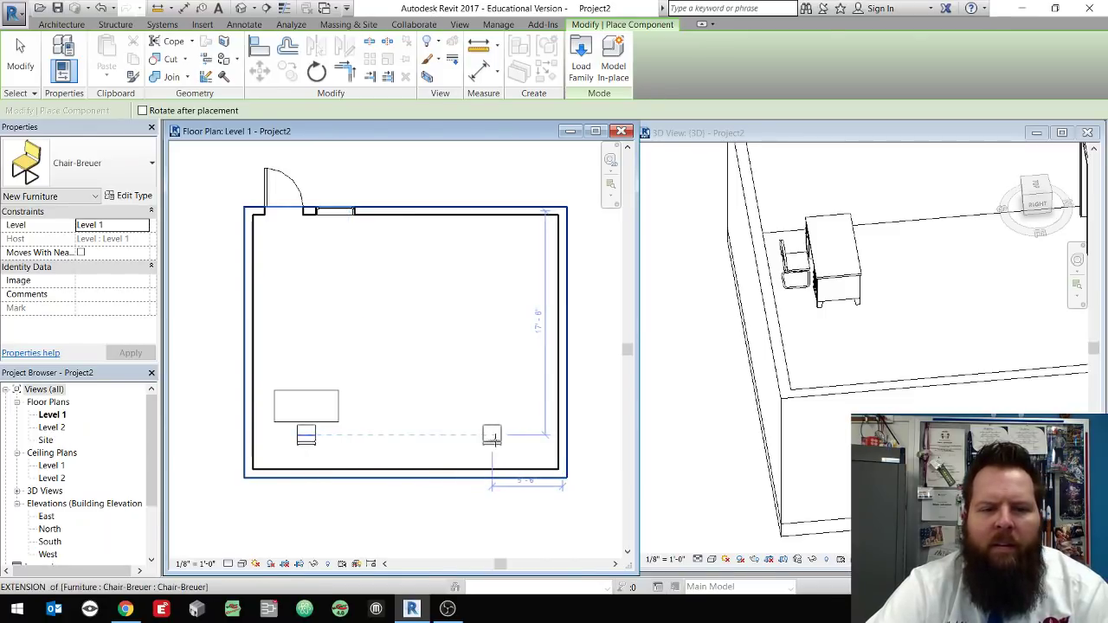
key("Escape")
key("Escape")
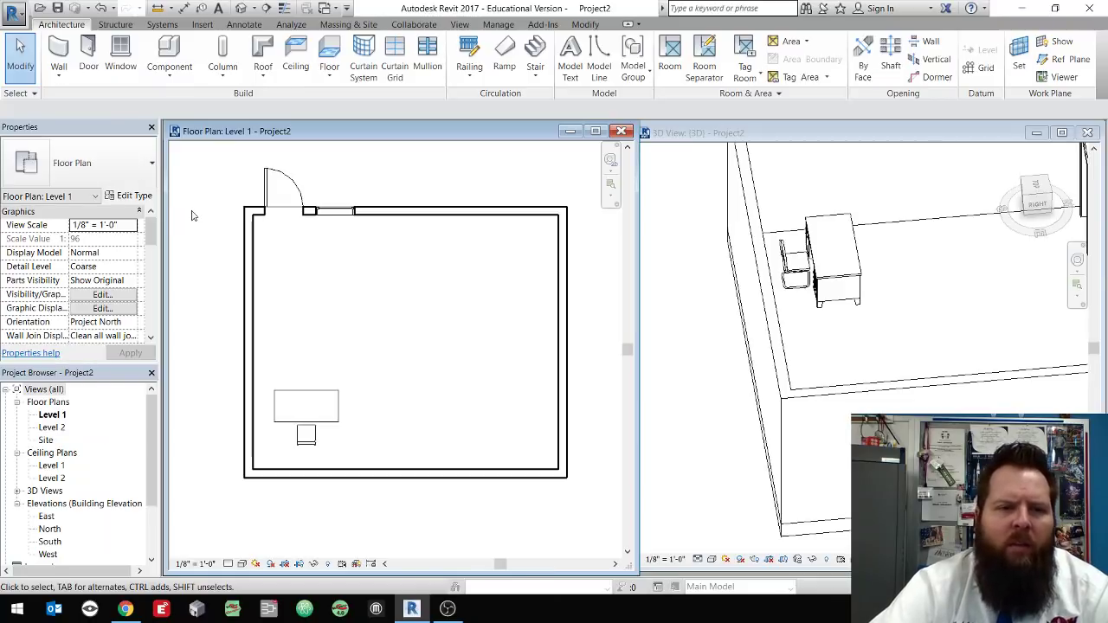
Start another component, load the TV Stand family from the Furniture library folder, and set it for placement
left_click(171, 52)
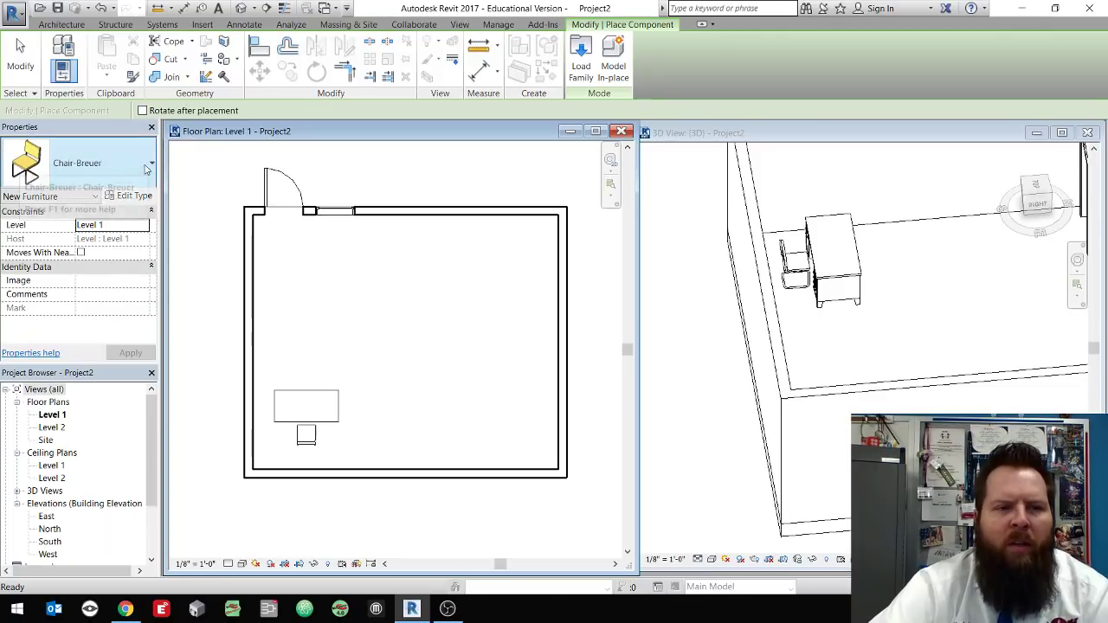
left_click(151, 169)
scroll(158, 186, "up", 5)
left_click(156, 227)
left_click(131, 196)
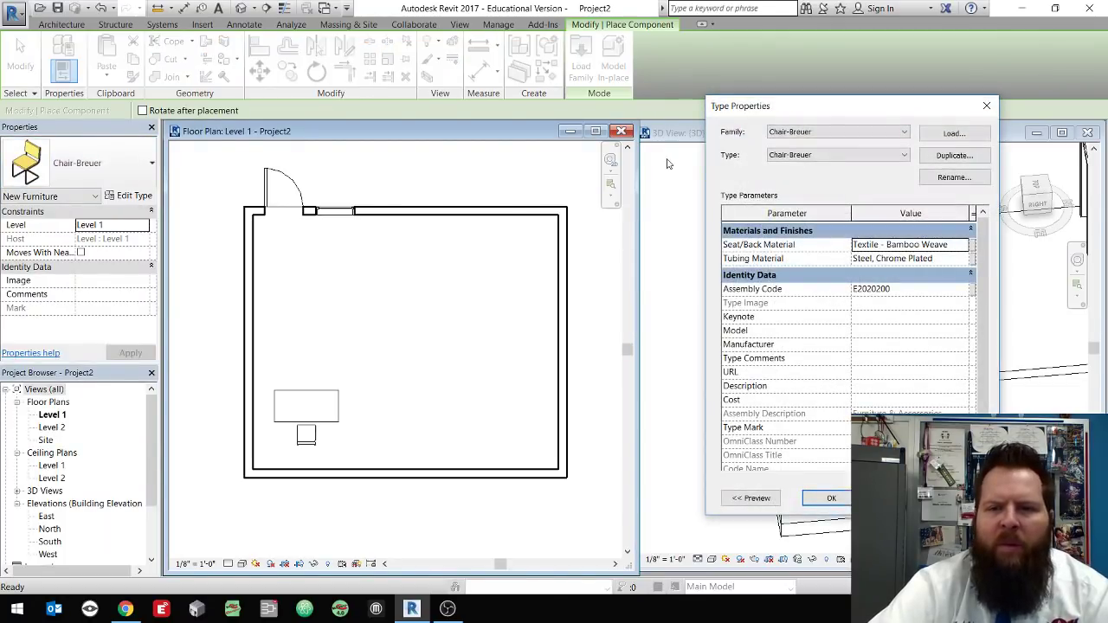
left_click(951, 134)
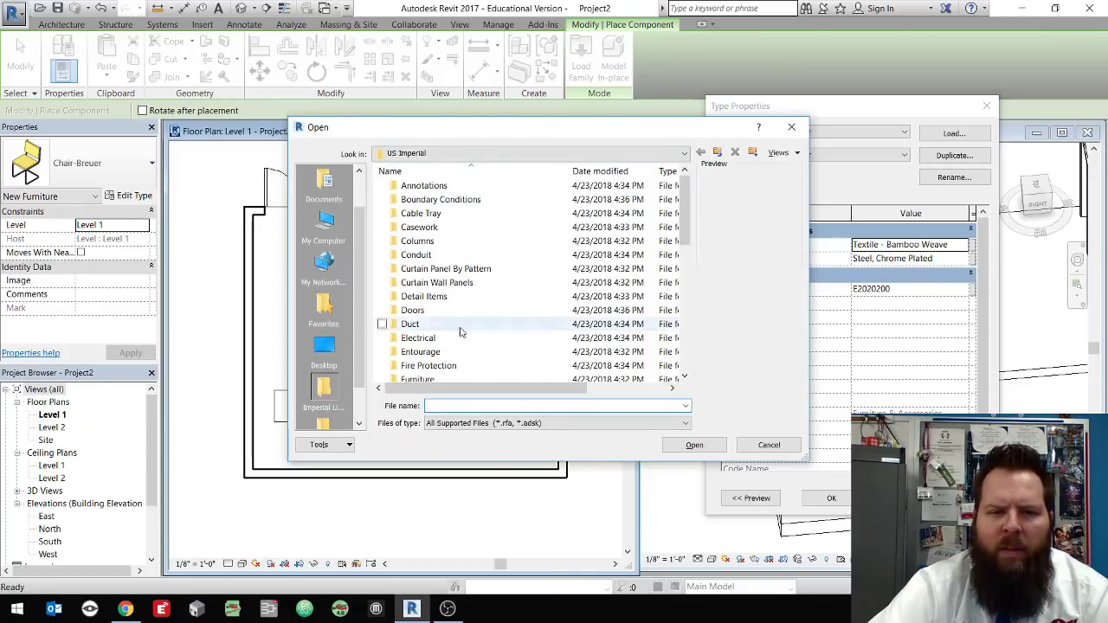
double_click(452, 380)
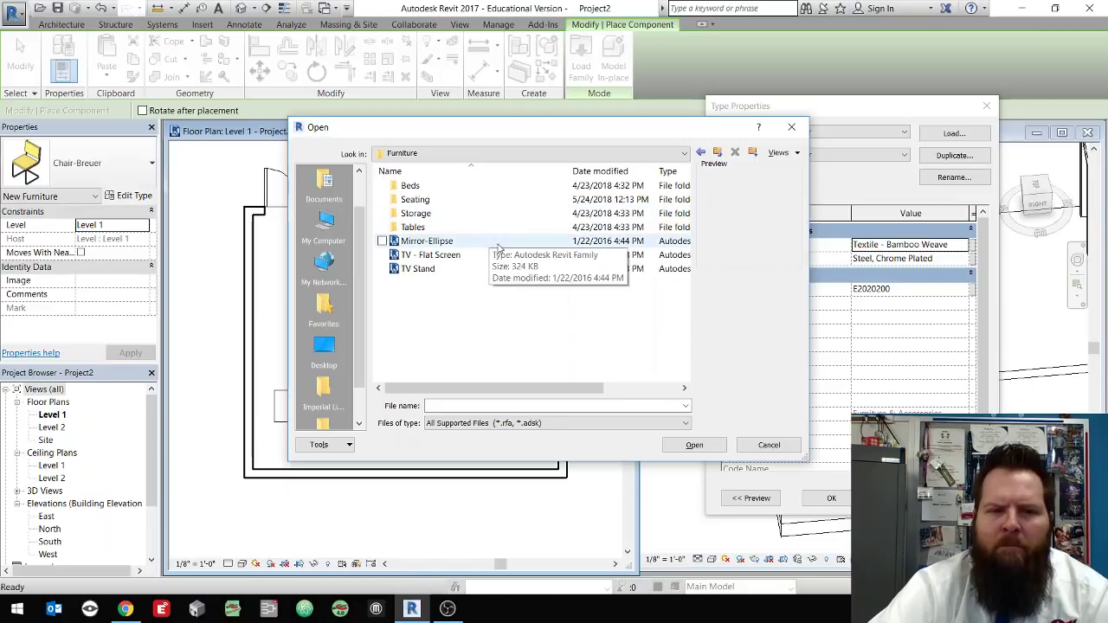
left_click(442, 270)
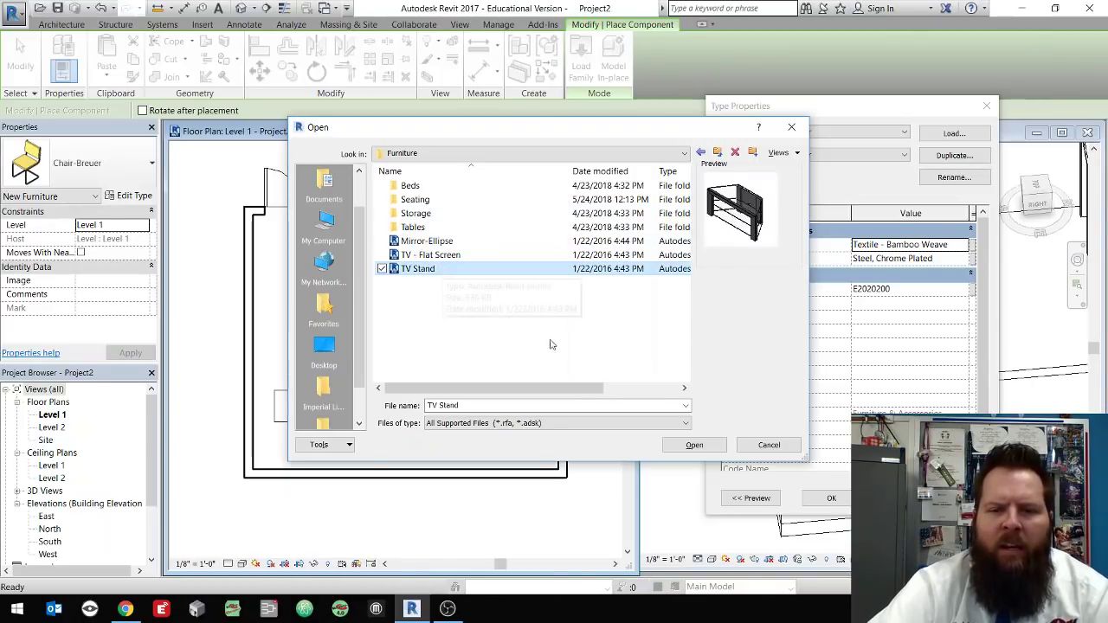
left_click(718, 449)
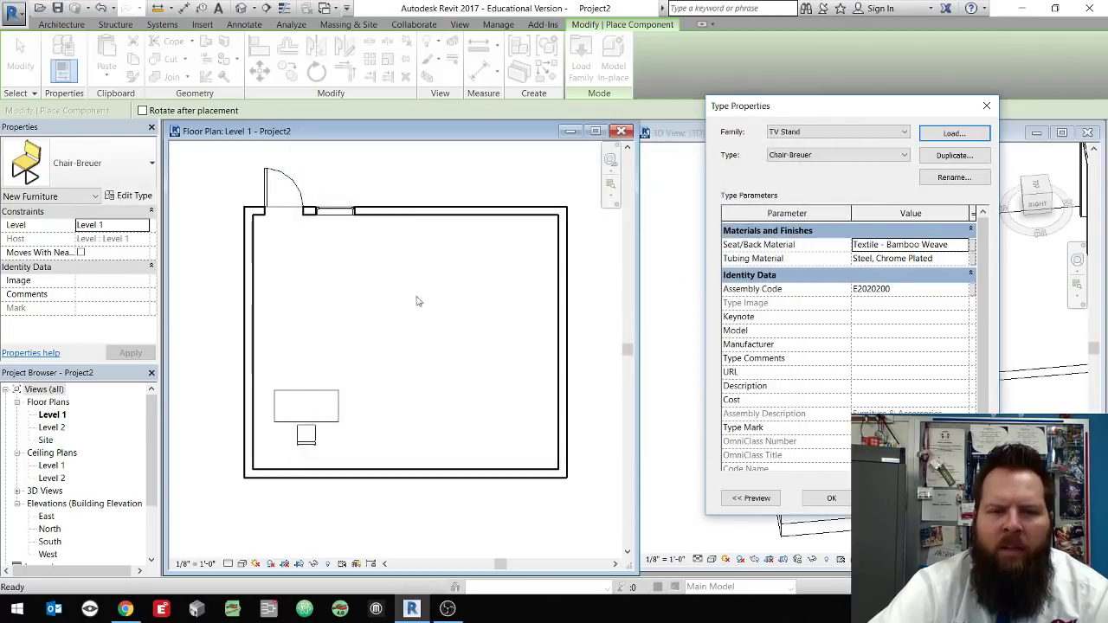
left_click(947, 136)
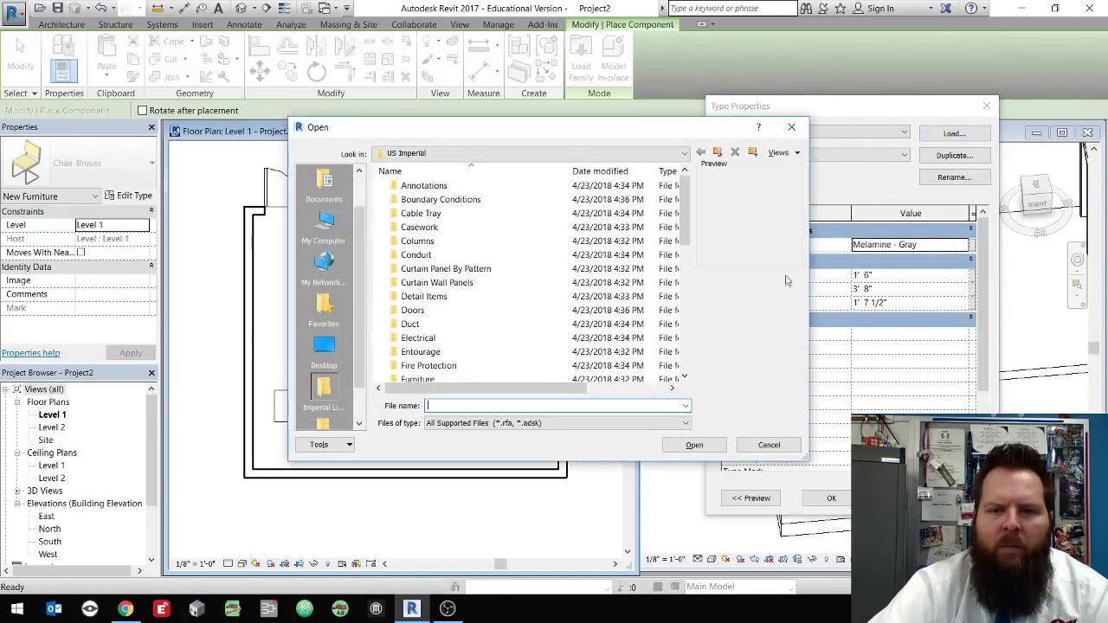
left_click(767, 440)
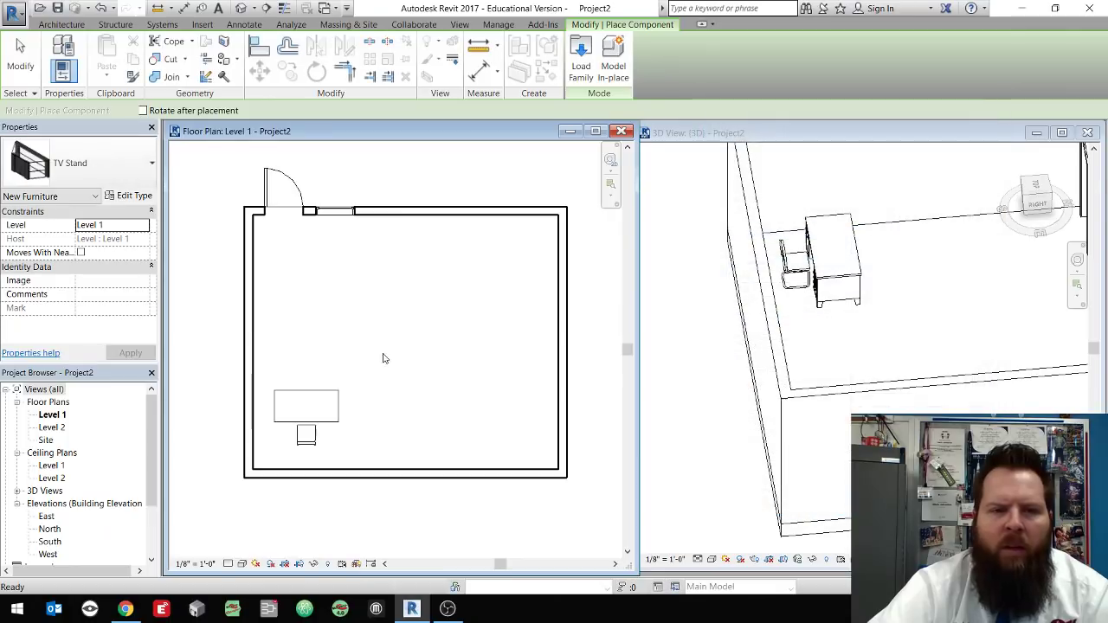
left_click(831, 498)
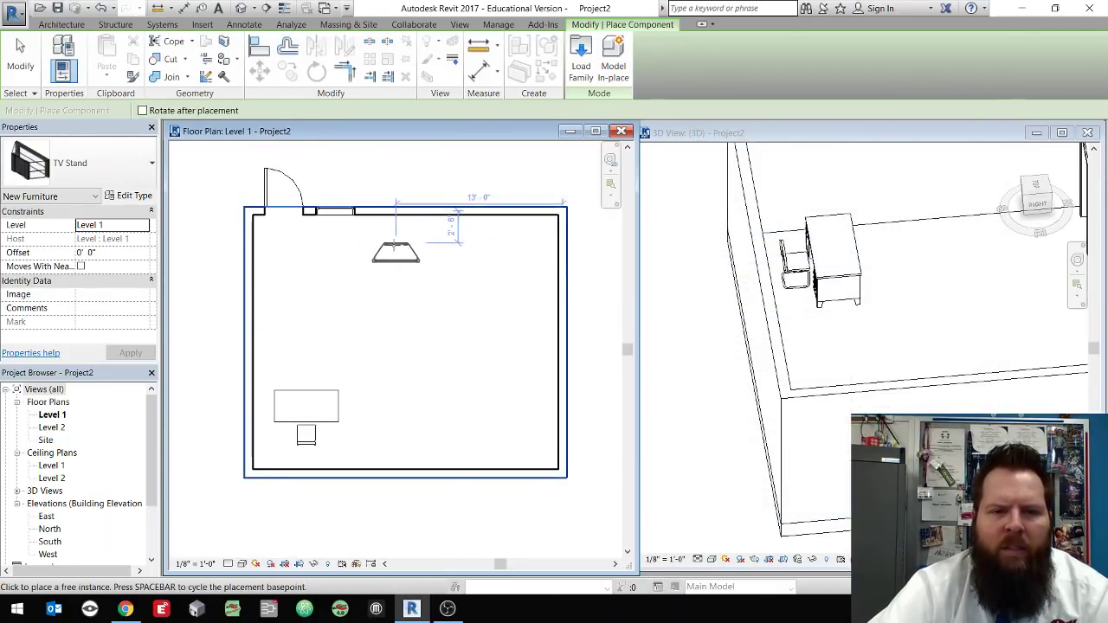
Place the TV stand with its narrow side towards the upper wall, 13'-0" from the right wall and 3'-0" below the upper wall
key("space")
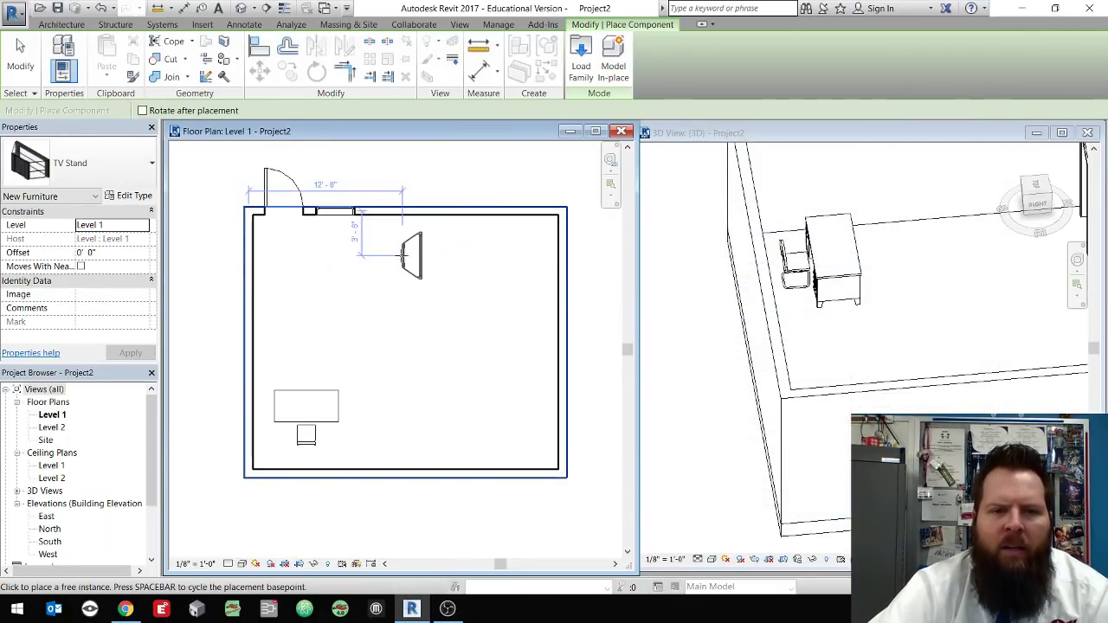
key("space")
left_click(400, 250)
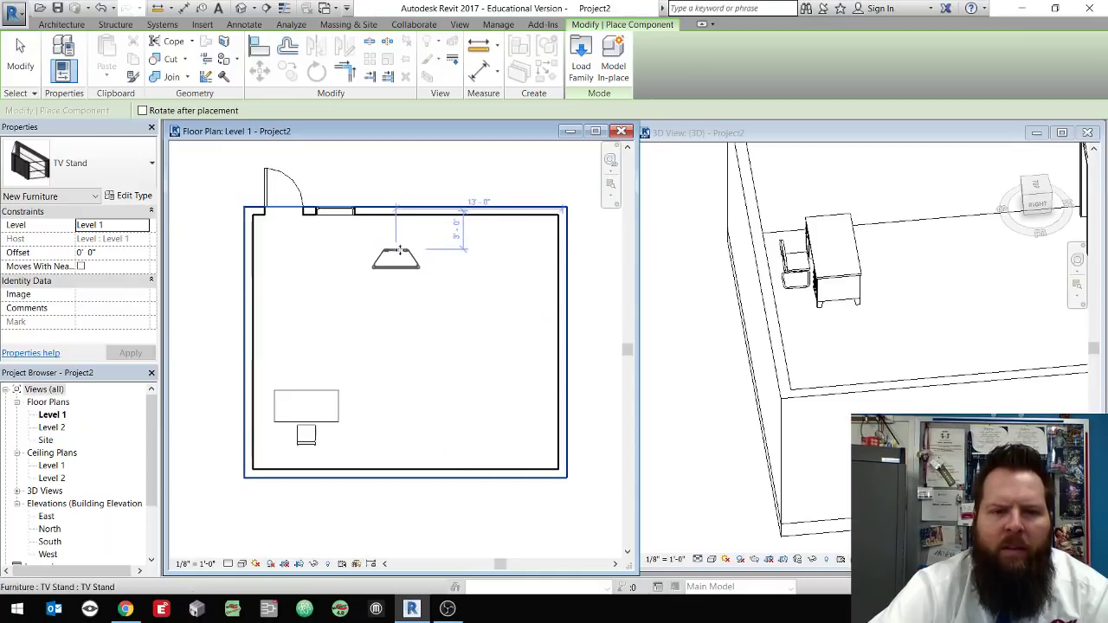
key("Escape")
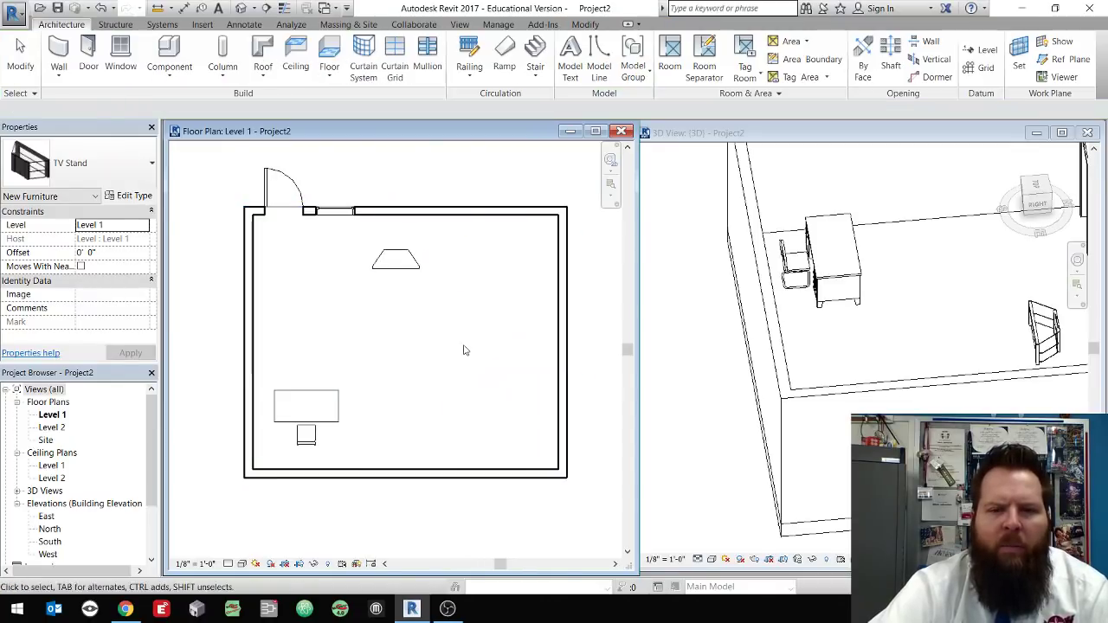
key("Escape")
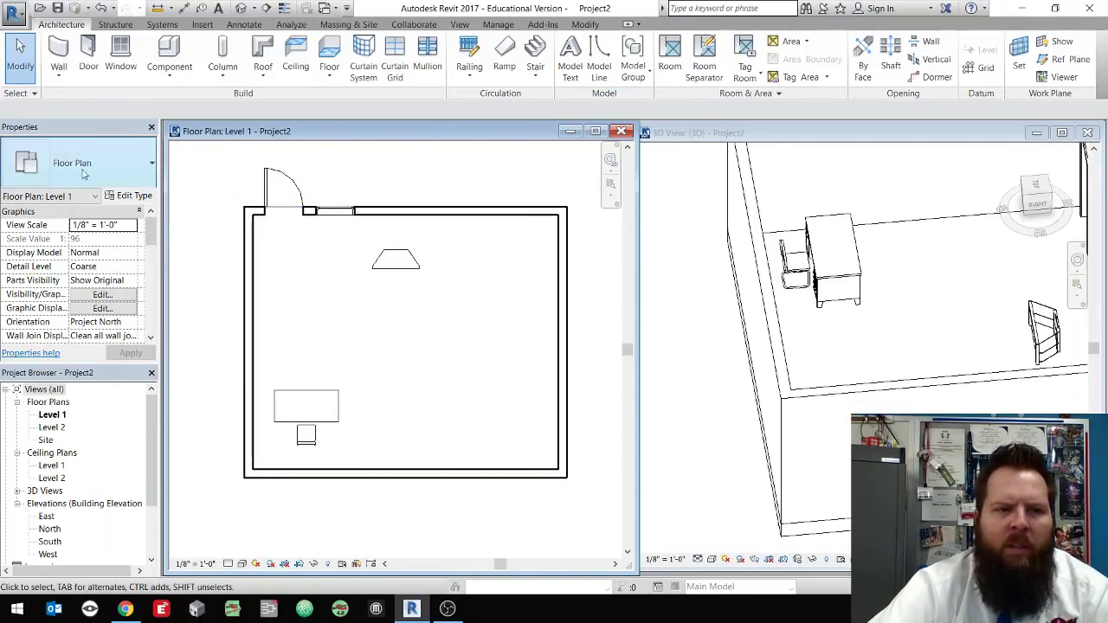
Load the TV - Flat Screen family from the Furniture library folder, choose its 50" type, and leave the command without placing it
left_click(171, 45)
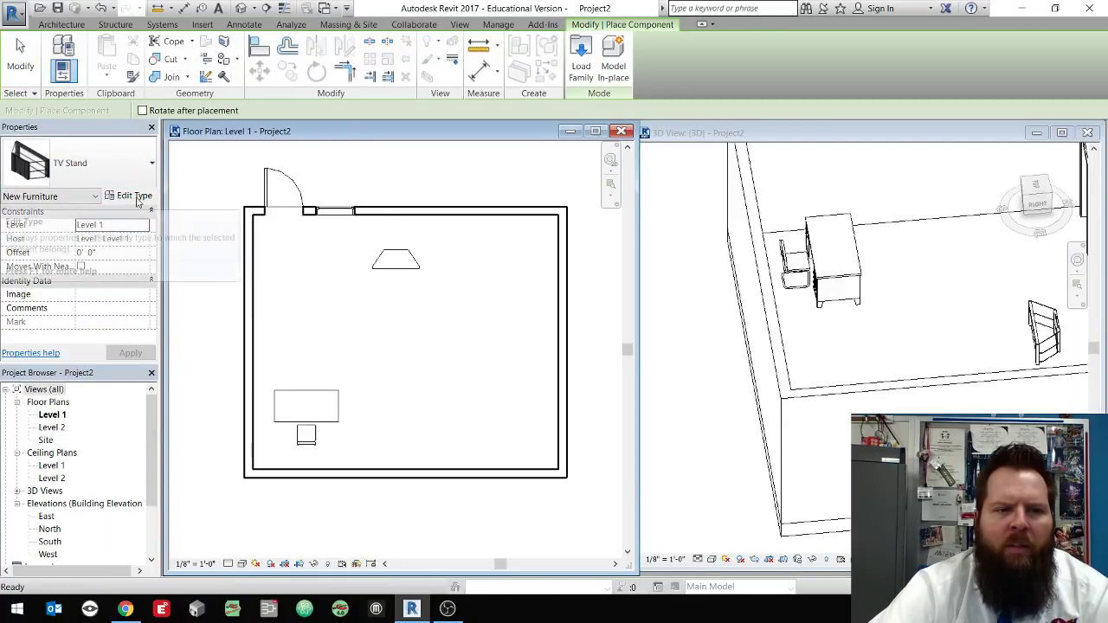
left_click(135, 196)
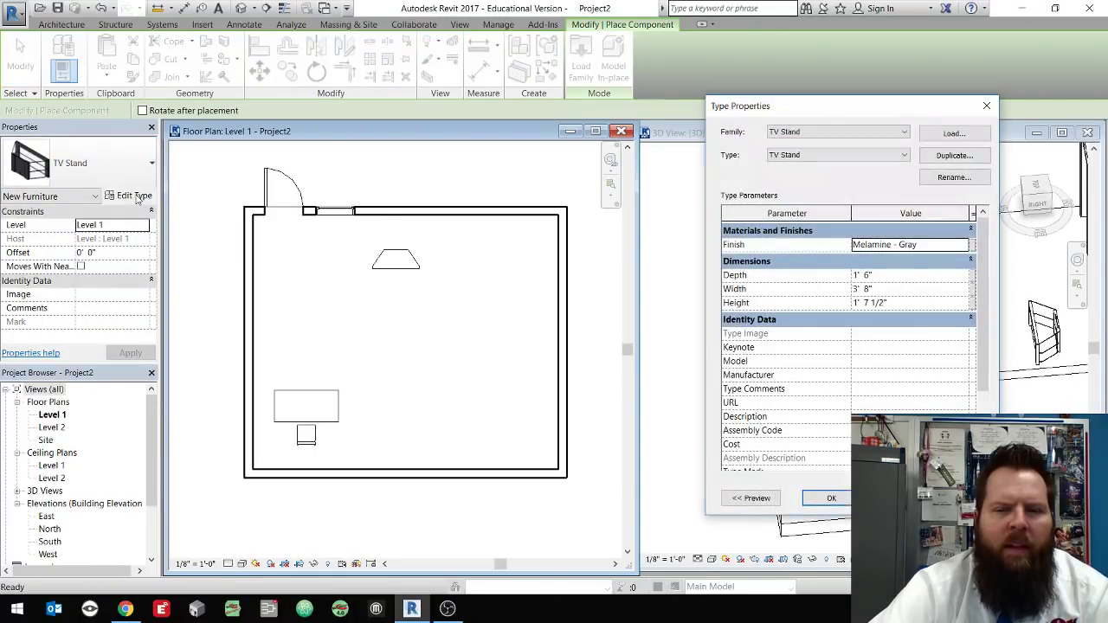
left_click(945, 136)
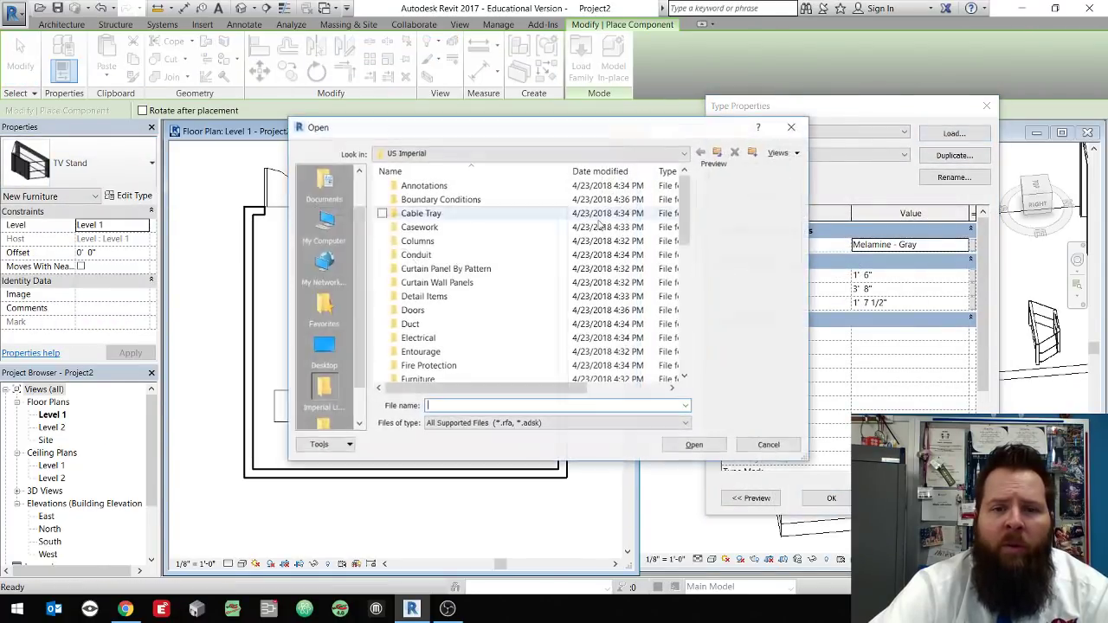
double_click(429, 381)
left_click(442, 255)
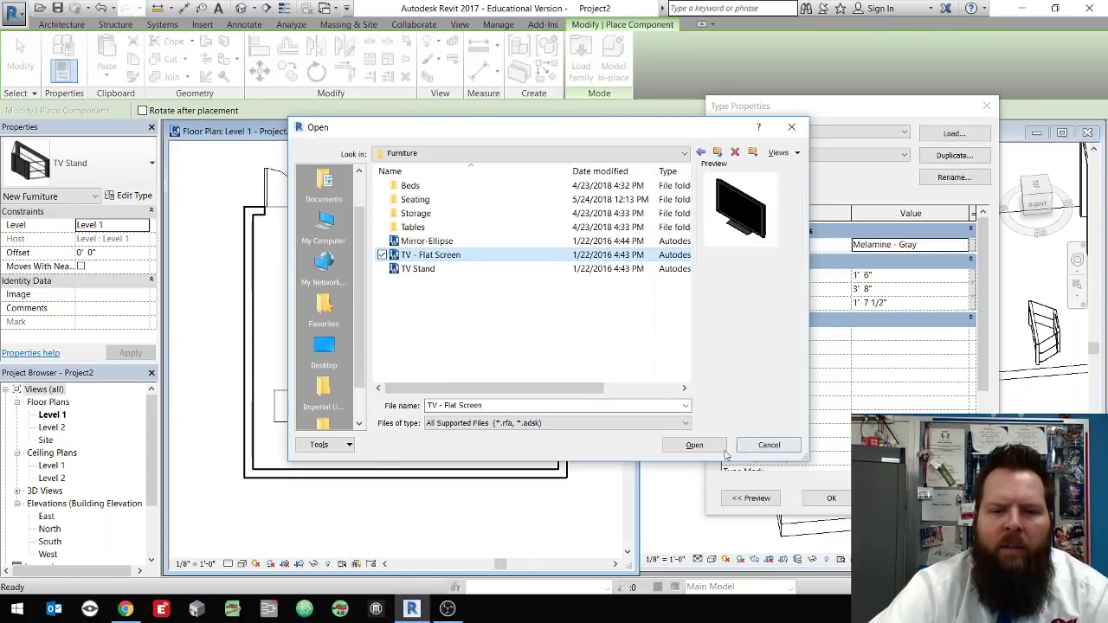
left_click(695, 445)
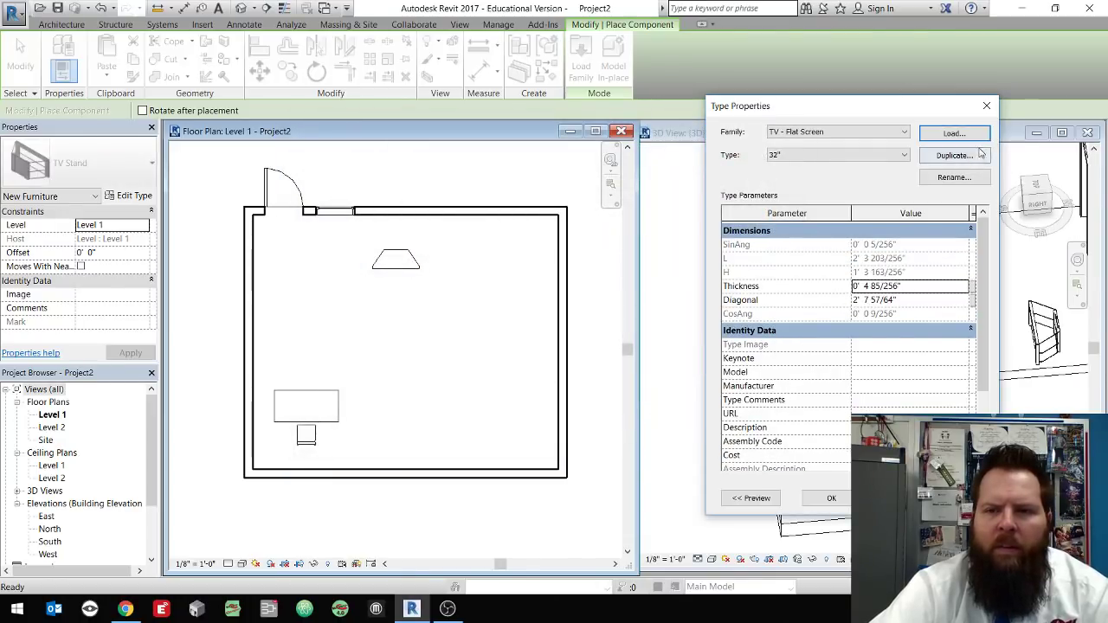
left_click(901, 155)
left_click(849, 206)
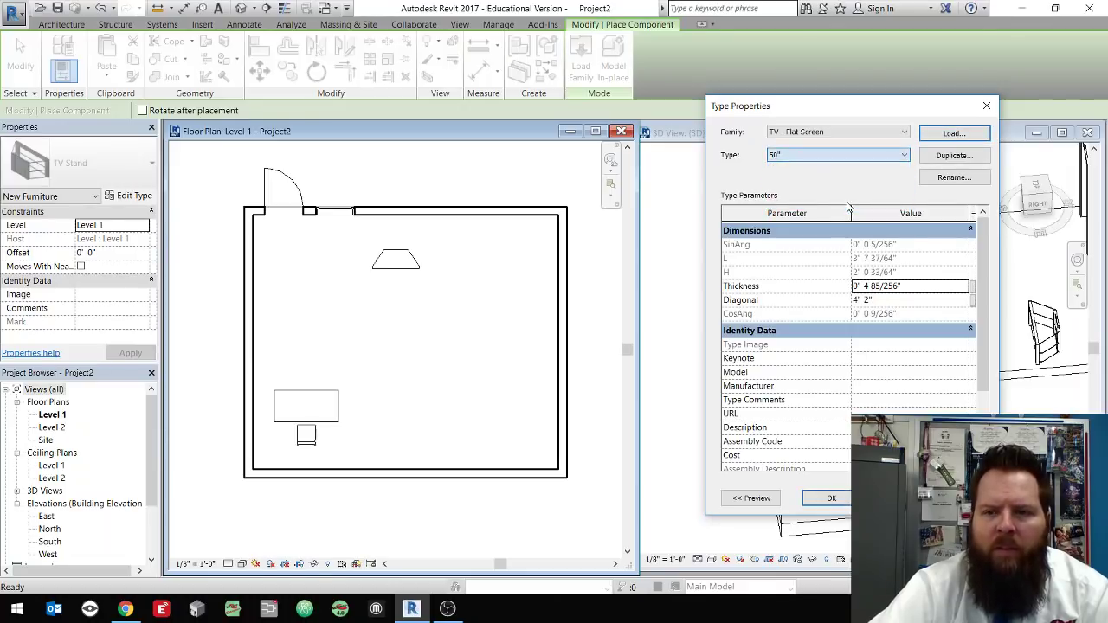
left_click(832, 497)
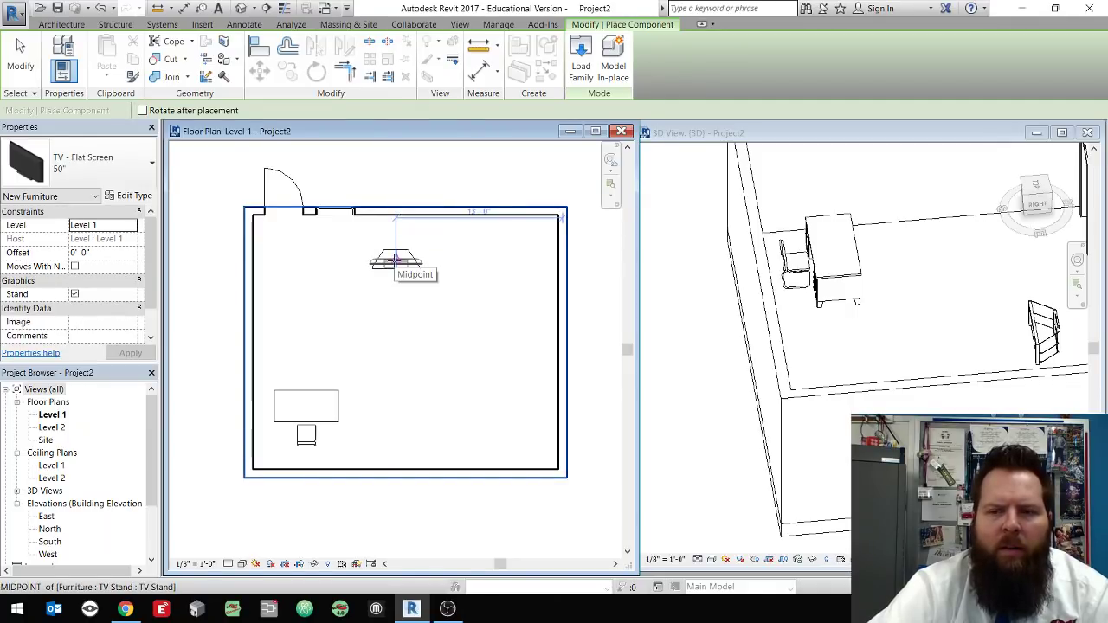
key("Escape")
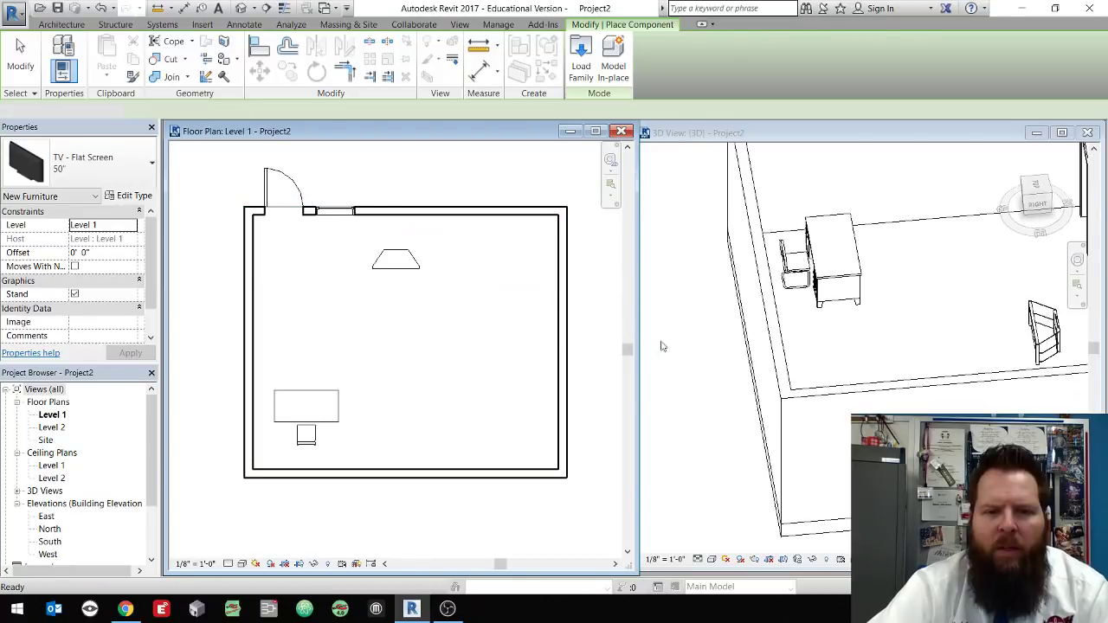
key("Escape")
Orbit the 3D view to inspect the TV stand against the wall with the door and window, and return to the Level 1 plan
left_click(901, 376)
middle_click_drag(938, 359, 653, 373, "shift")
left_click(411, 302)
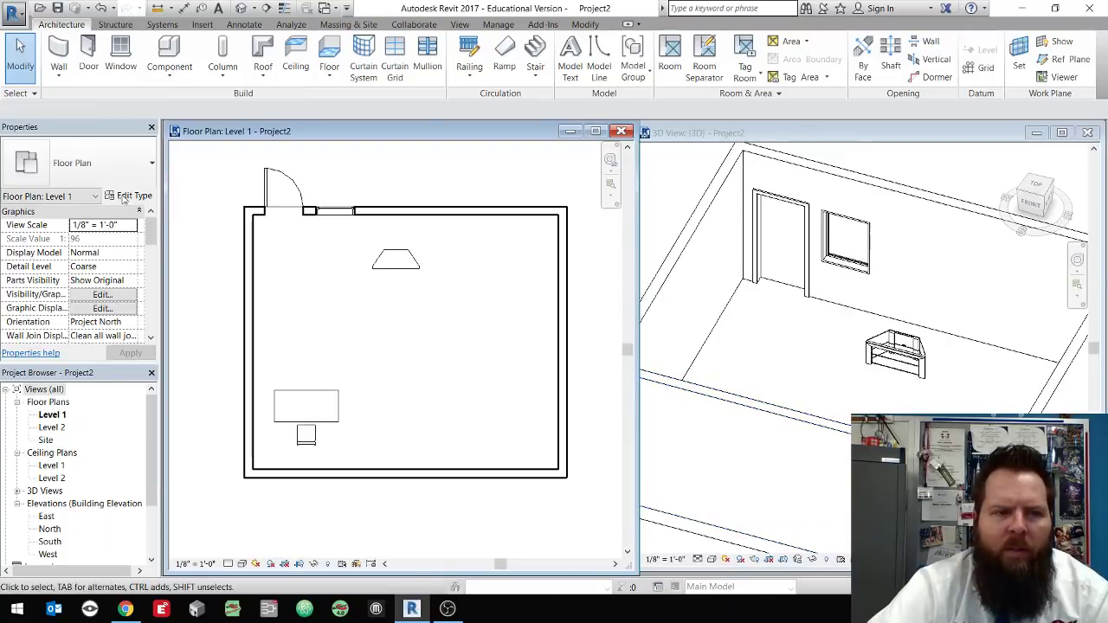
Try to place the 50" flat-screen TV on the TV stand at its default offset, and undo the placement
left_click(169, 52)
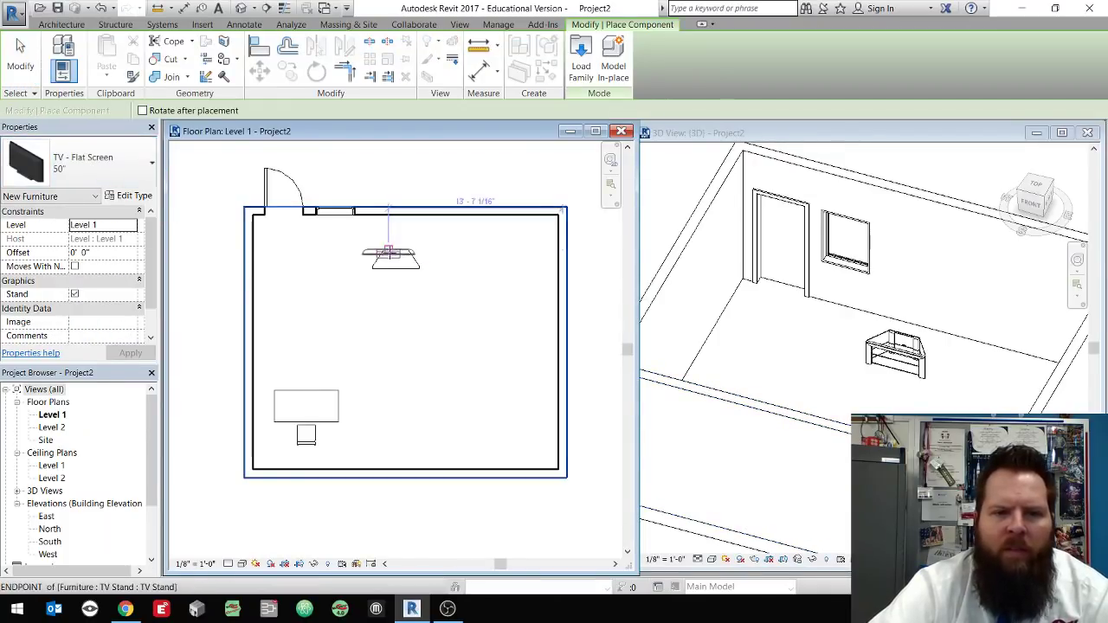
left_click(395, 259)
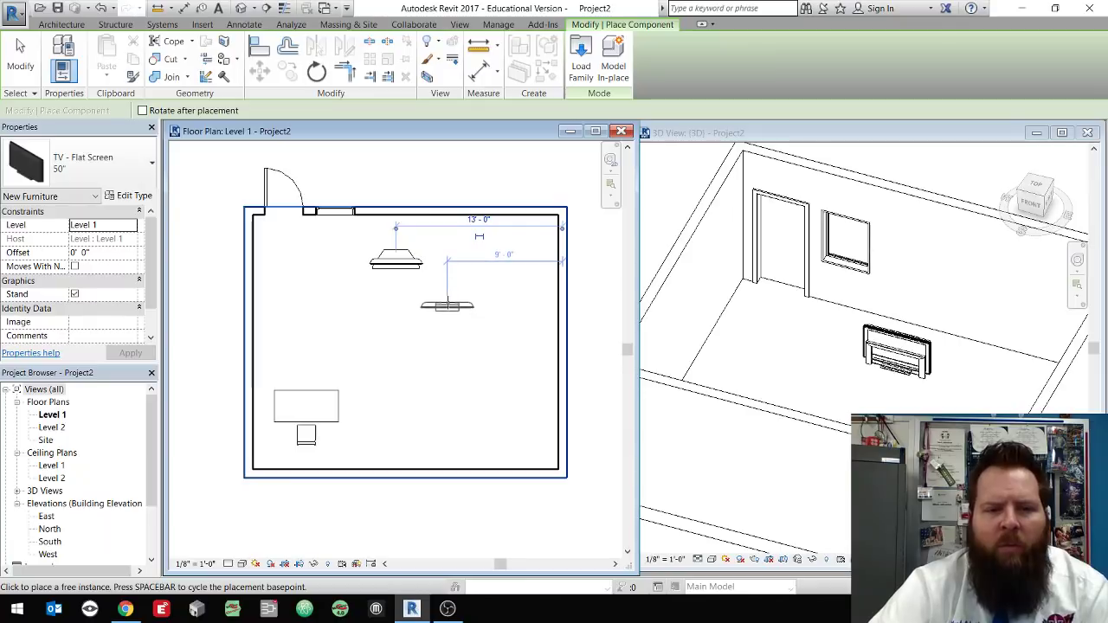
key("Escape")
key("Escape")
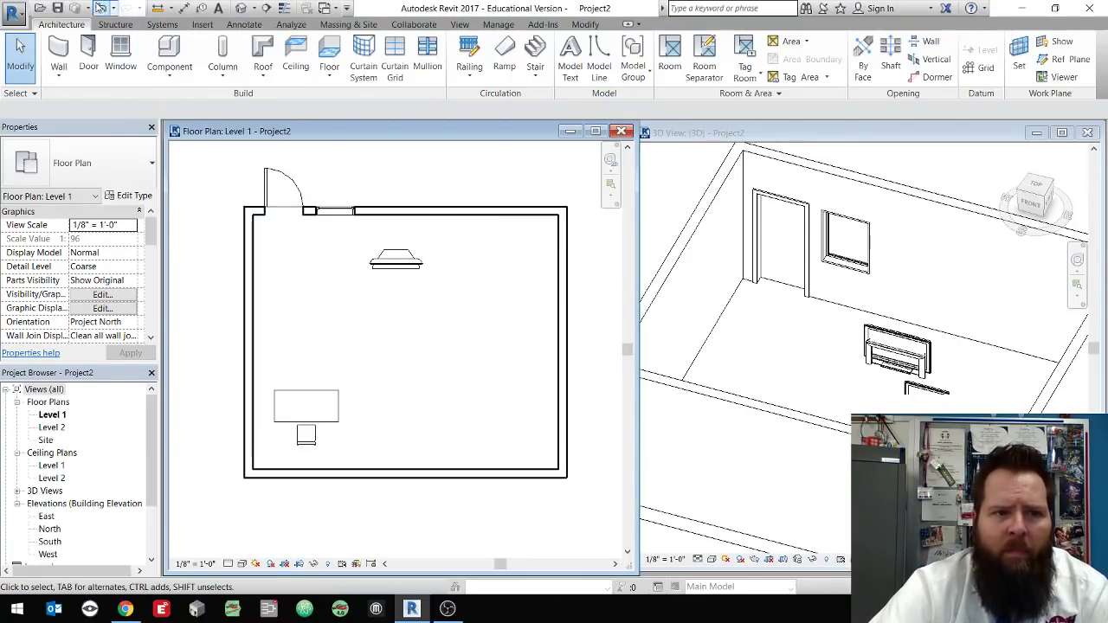
left_click(100, 7)
Check the TV stand's height in its type properties, then close them and deselect the stand
left_click(396, 259)
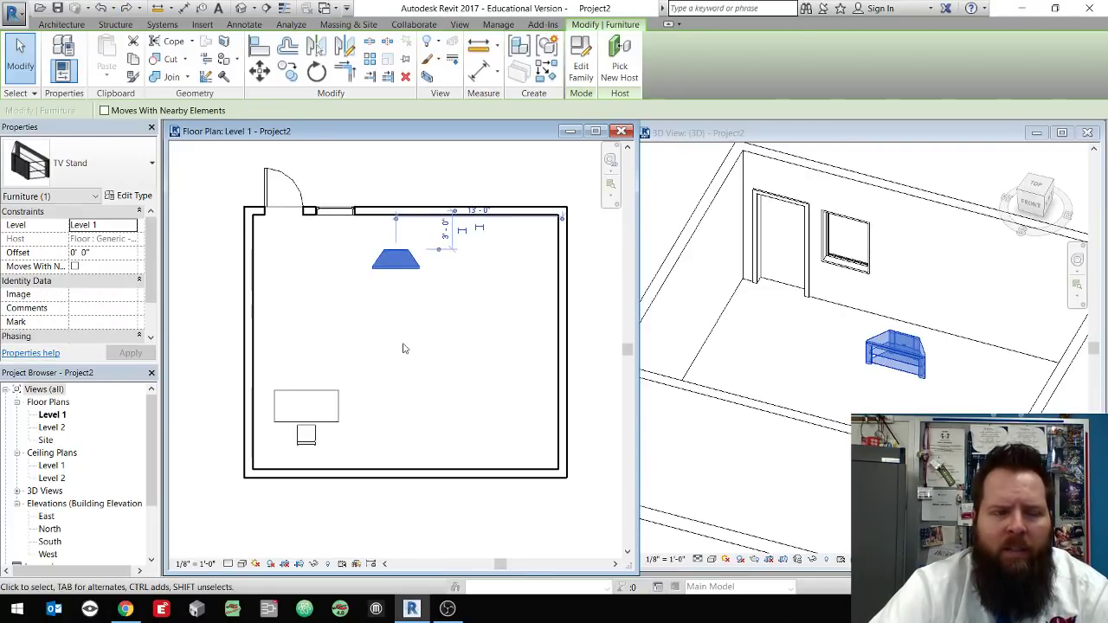
mouse_move(152, 255)
left_mouse_down()
mouse_move(156, 299)
mouse_move(159, 271)
left_mouse_up()
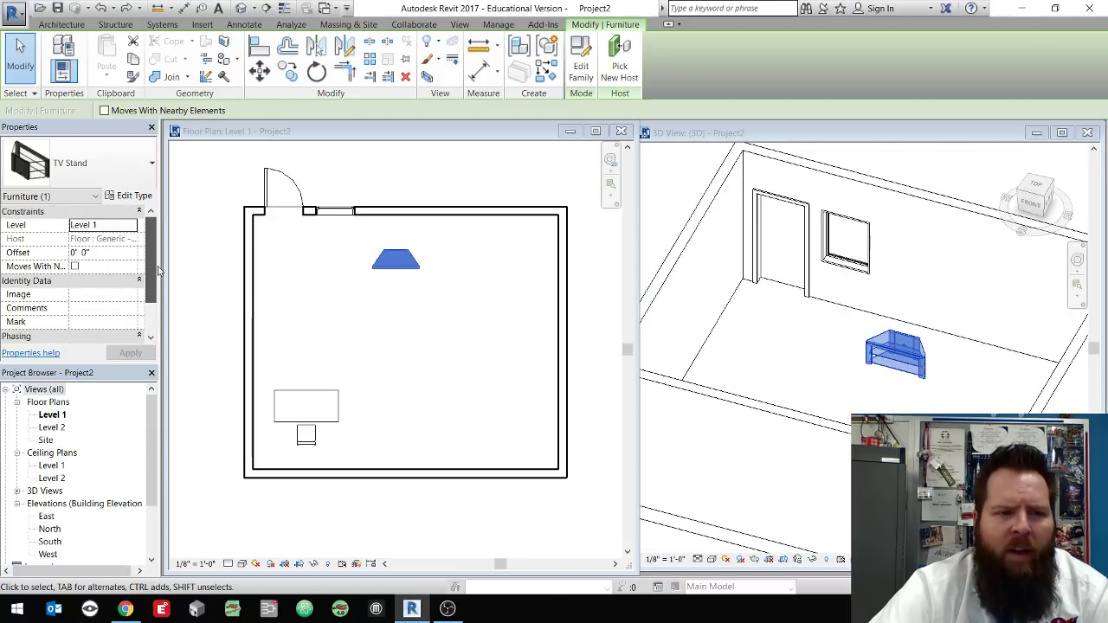
left_click(128, 196)
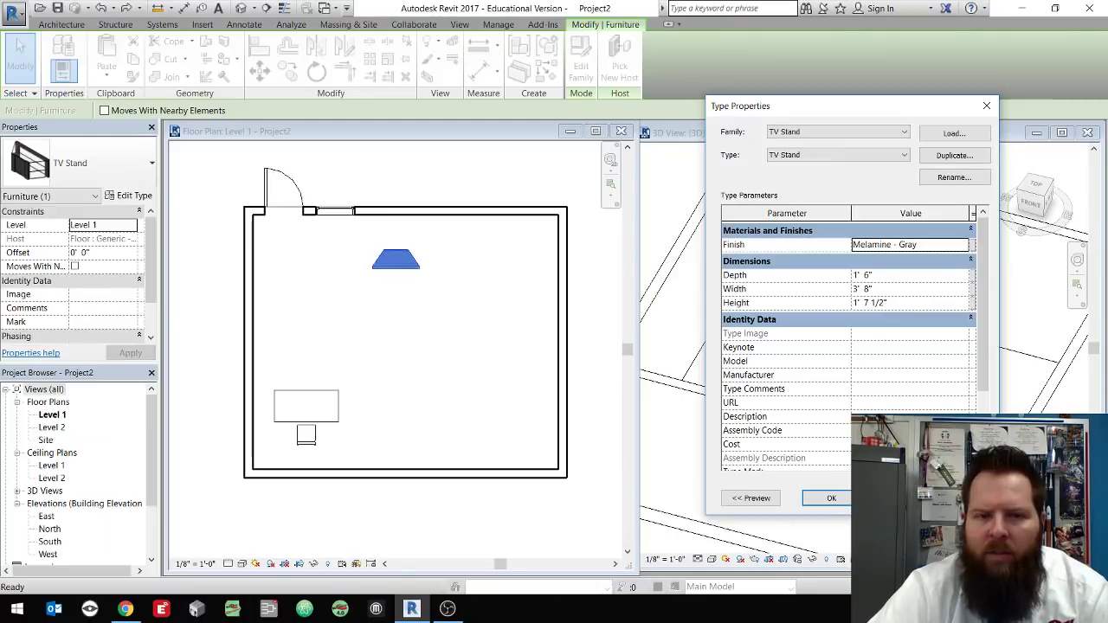
left_click(831, 498)
left_click(415, 297)
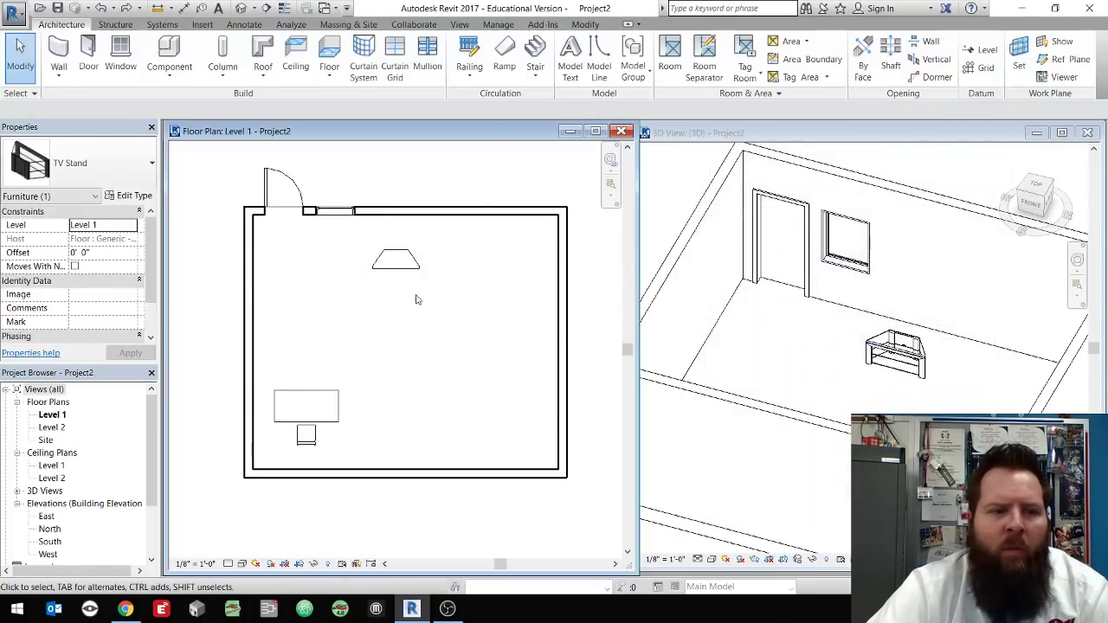
Place the 50" flat-screen TV centred on the TV stand, 13'-0" from the right wall, with an offset of 1' 7 1/2"
left_click(170, 54)
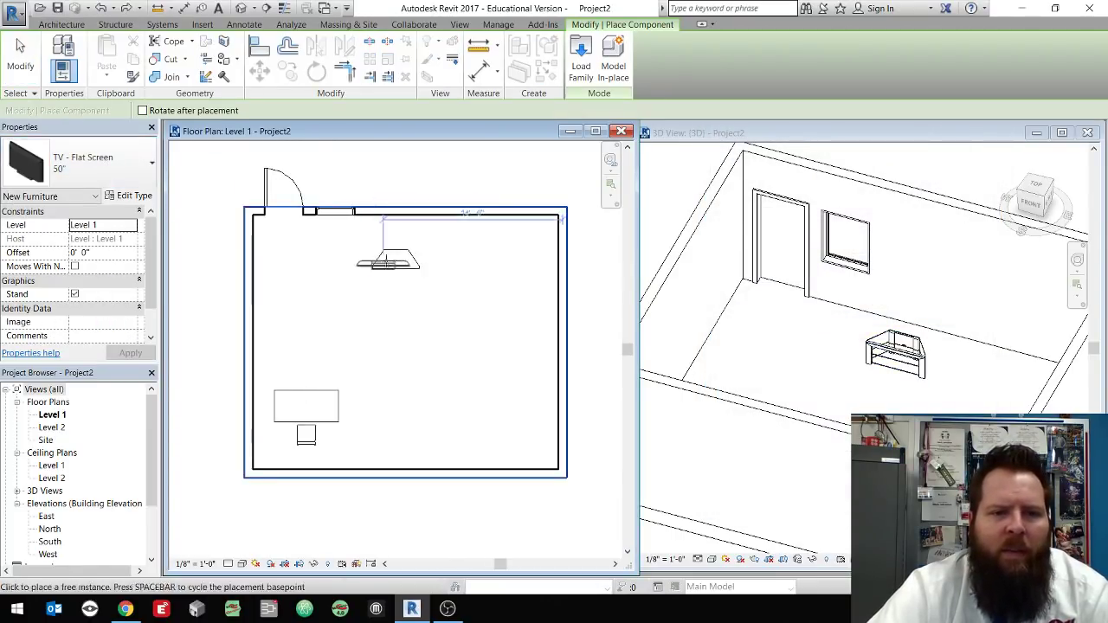
left_click(87, 253)
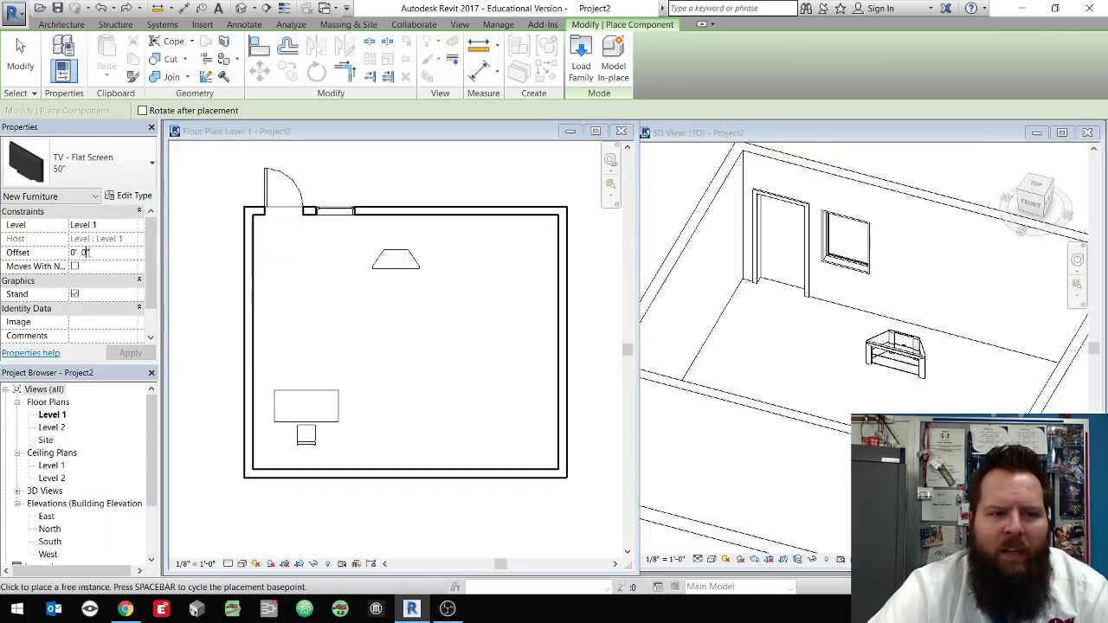
type("1")
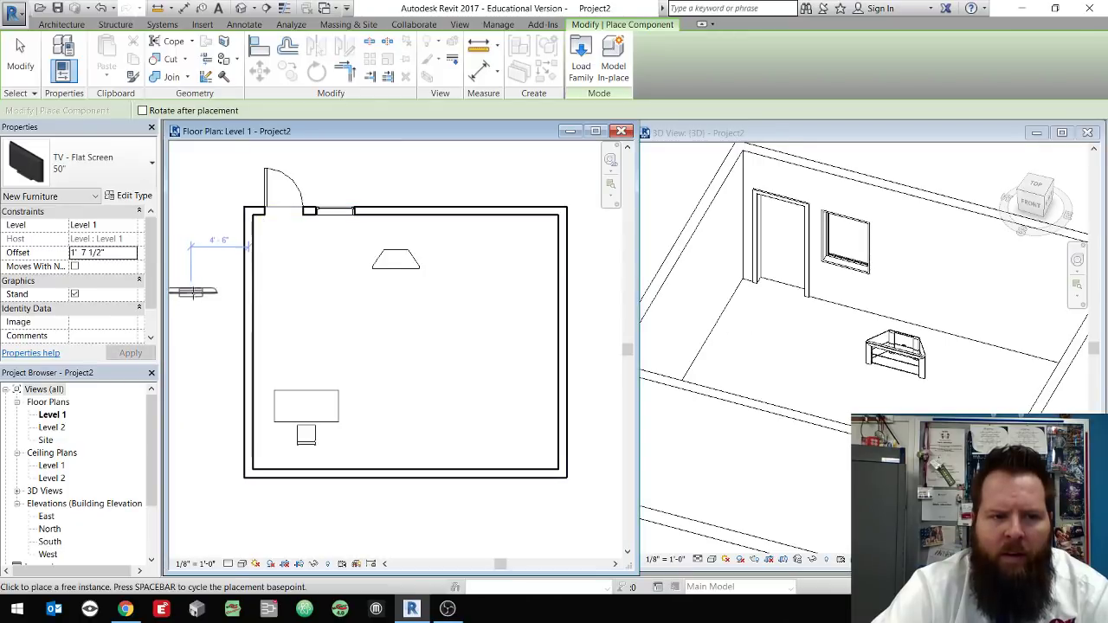
left_click(396, 265)
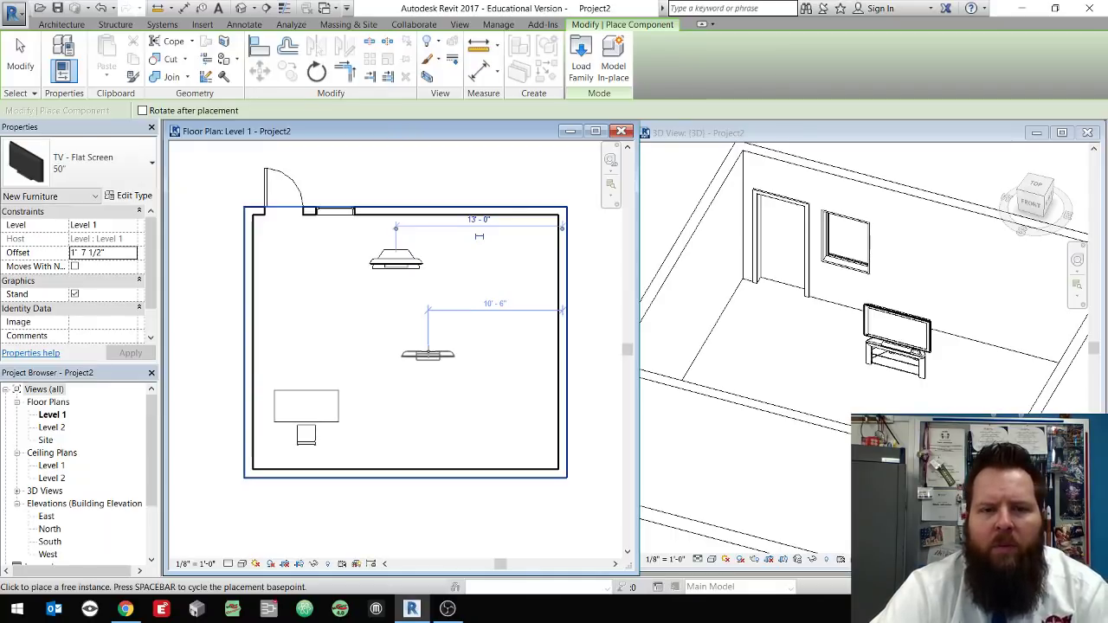
key("Escape")
key("Escape")
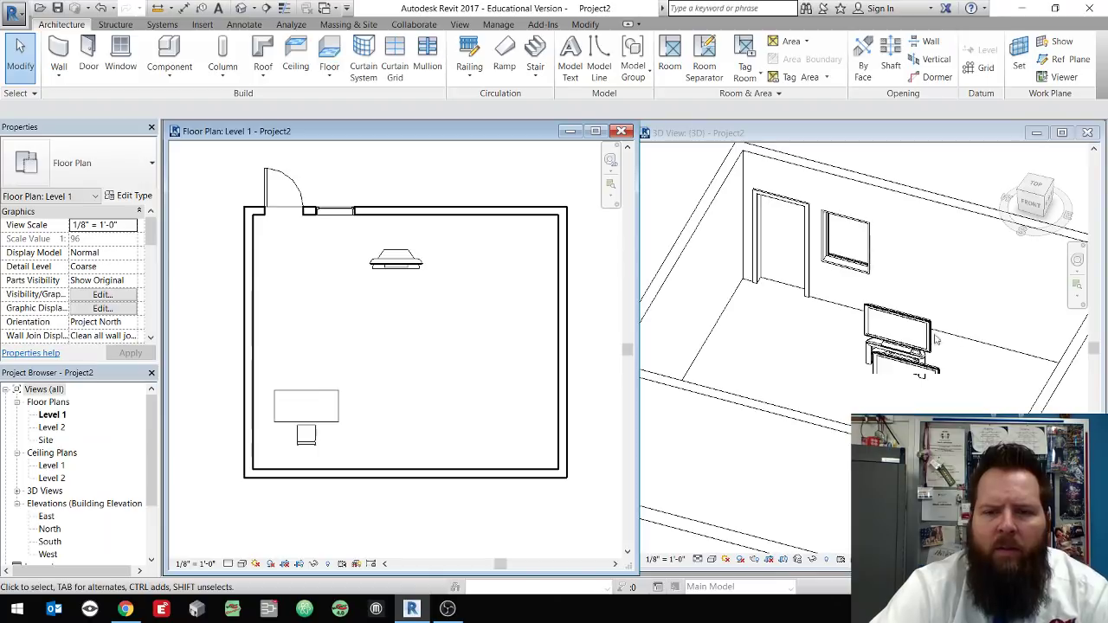
Draw a horizontal building section through the whole room between the TV stand and the desk, looking towards the door and window wall
left_click(935, 339)
middle_click_drag(984, 403, 940, 400, "shift")
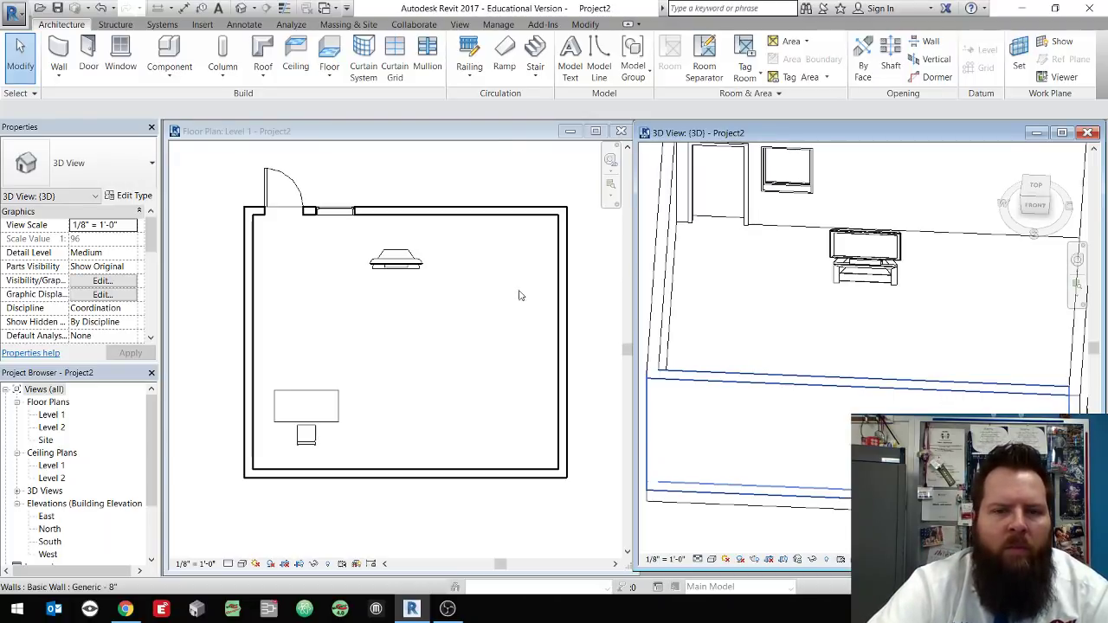
left_click(459, 24)
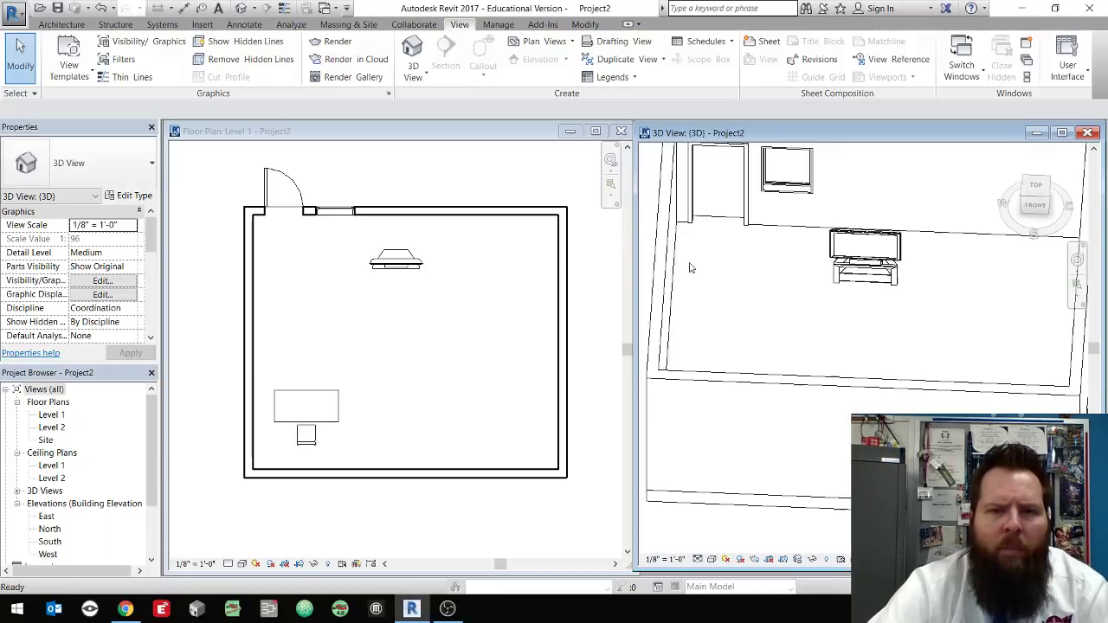
left_click(454, 264)
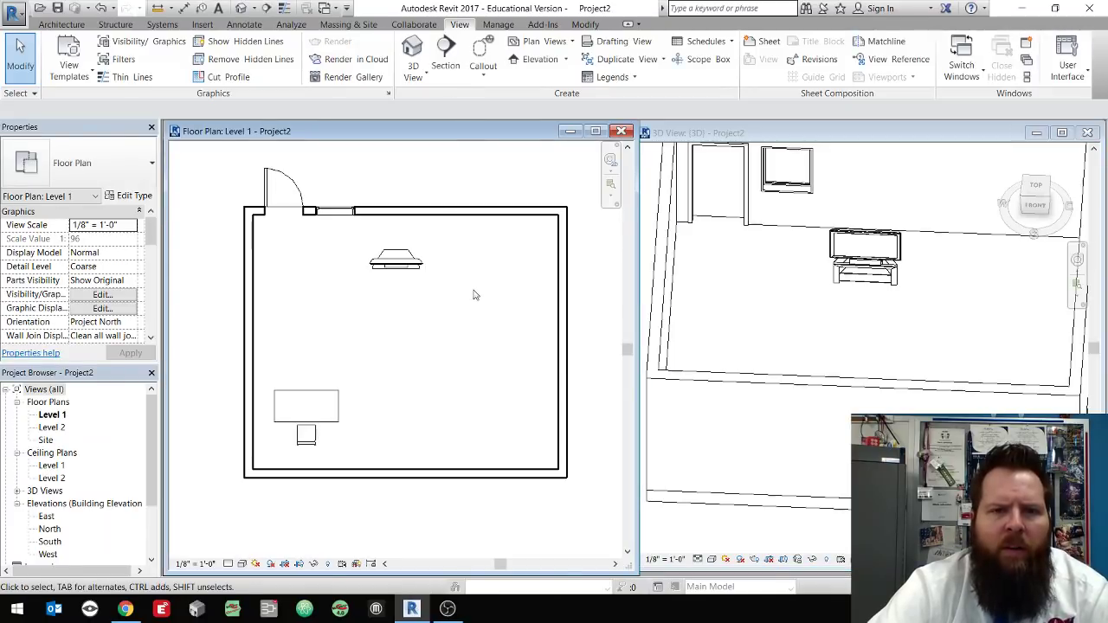
left_click(446, 54)
left_click(208, 322)
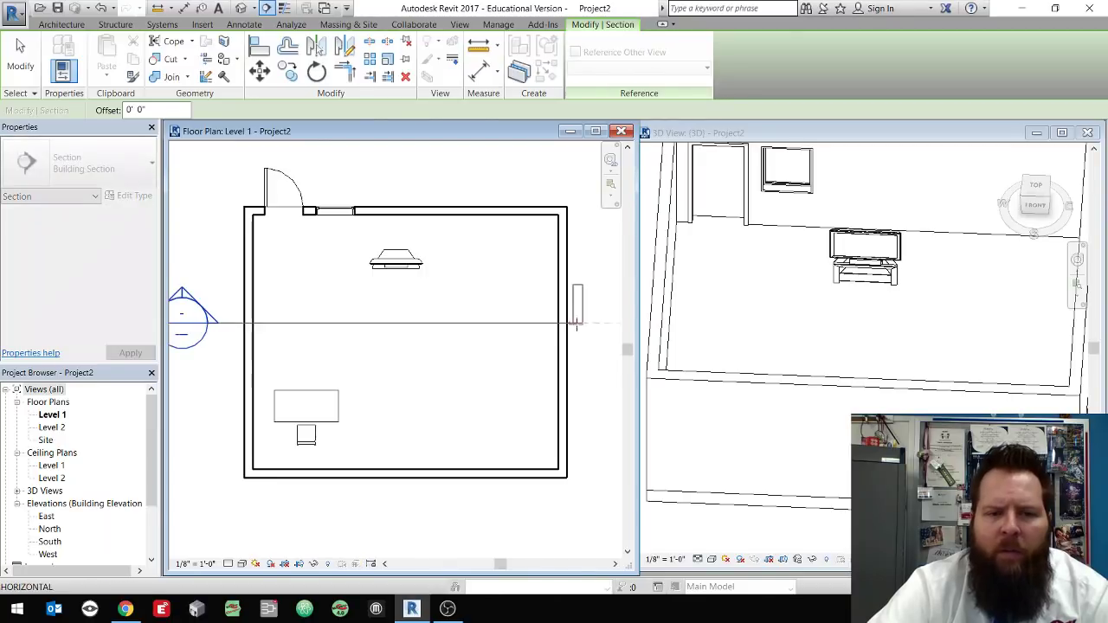
left_click(603, 324)
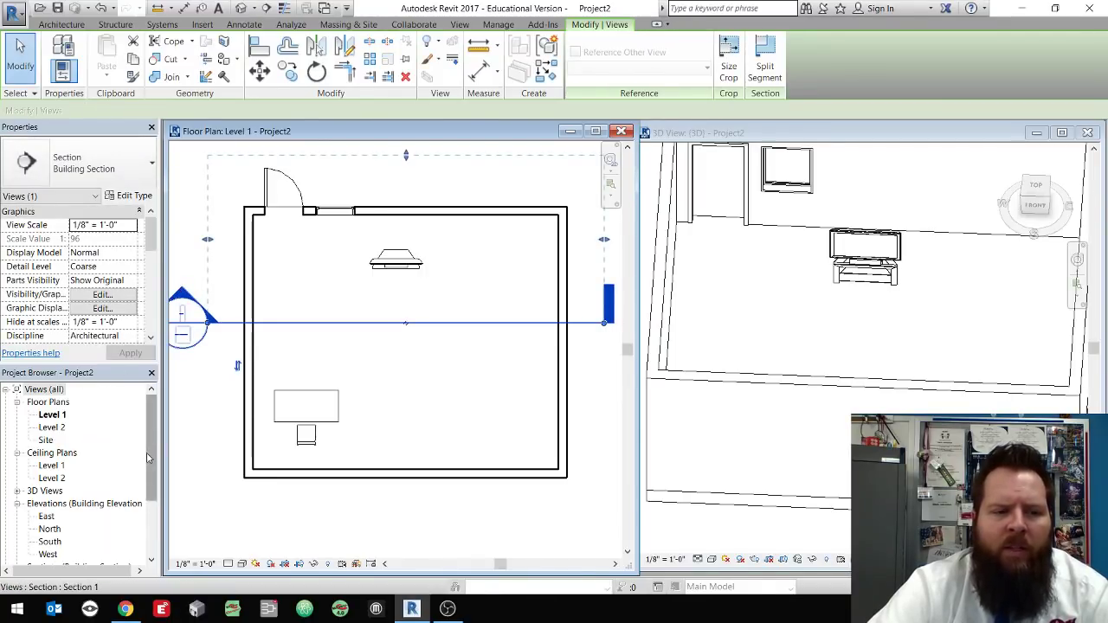
key("Escape")
Open the Section 1 view, examine how the TV sits on its stand, and close the section view
scroll(130, 502, "down", 3)
left_click(139, 536)
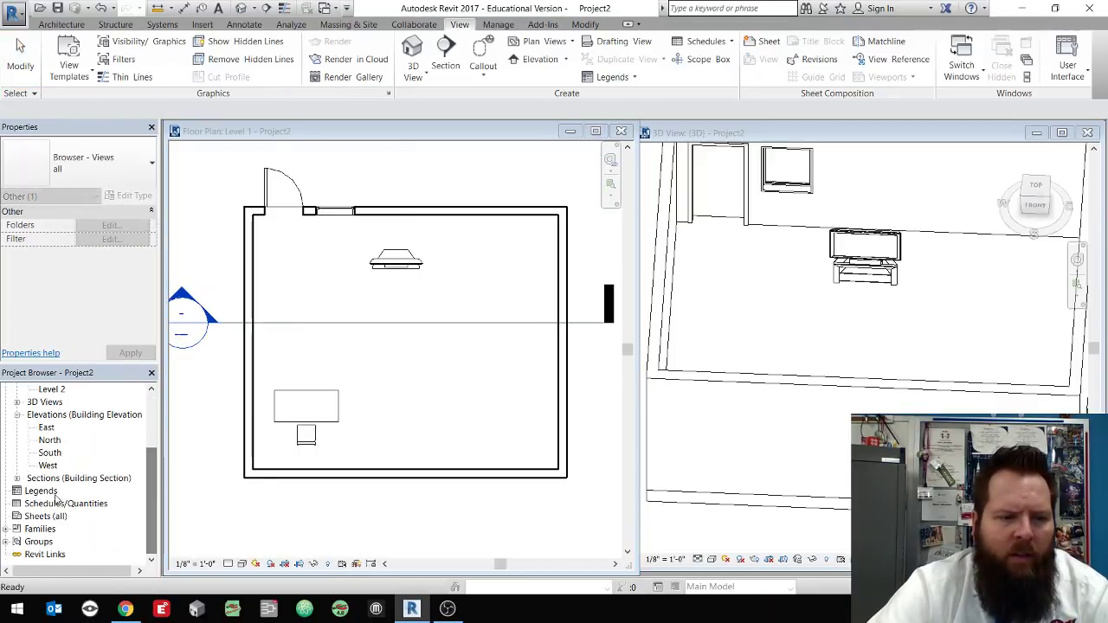
left_click(18, 479)
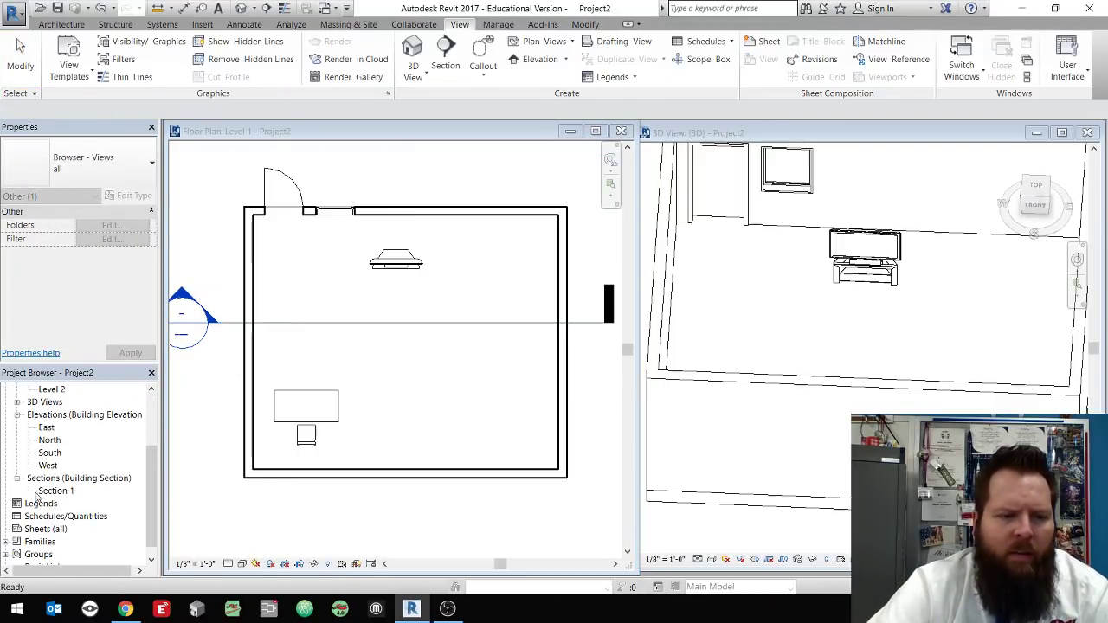
double_click(56, 491)
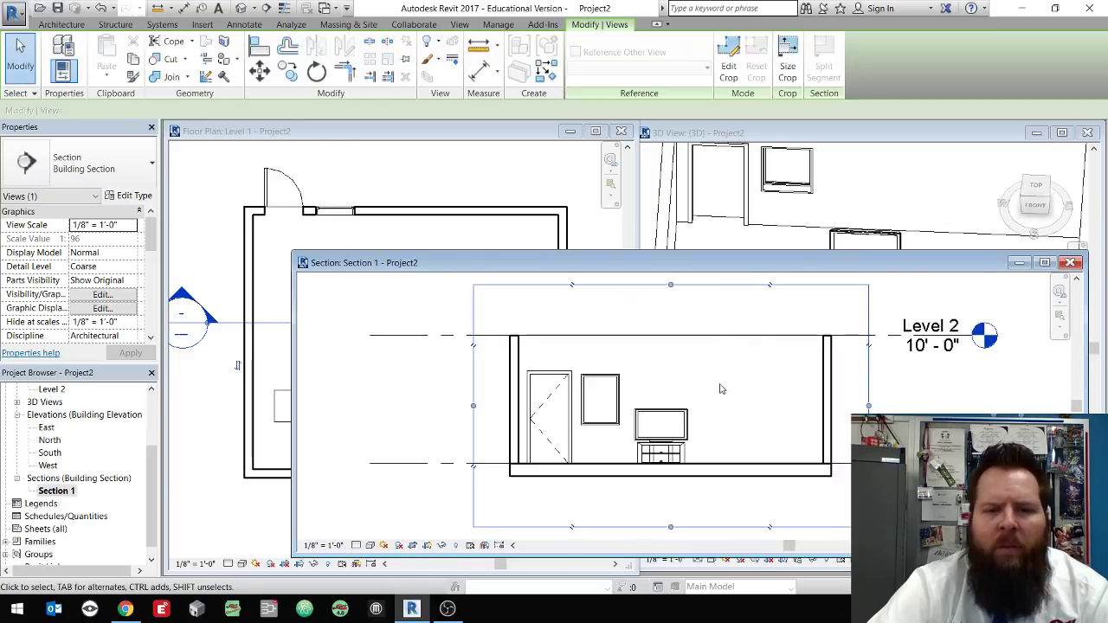
left_click_drag(749, 263, 762, 374)
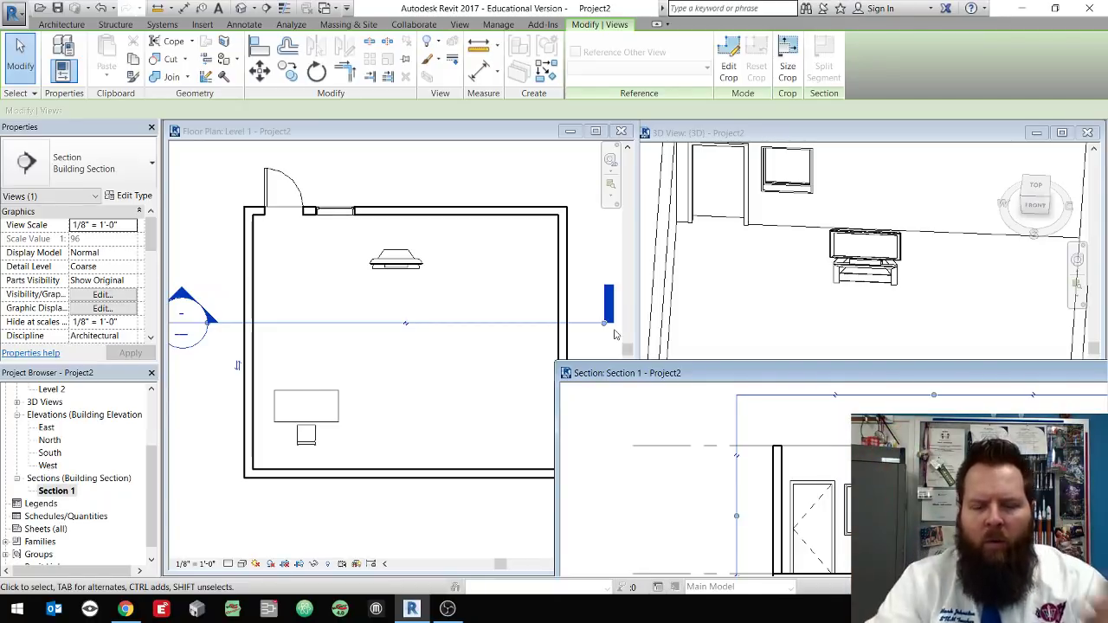
left_click_drag(722, 375, 365, 147)
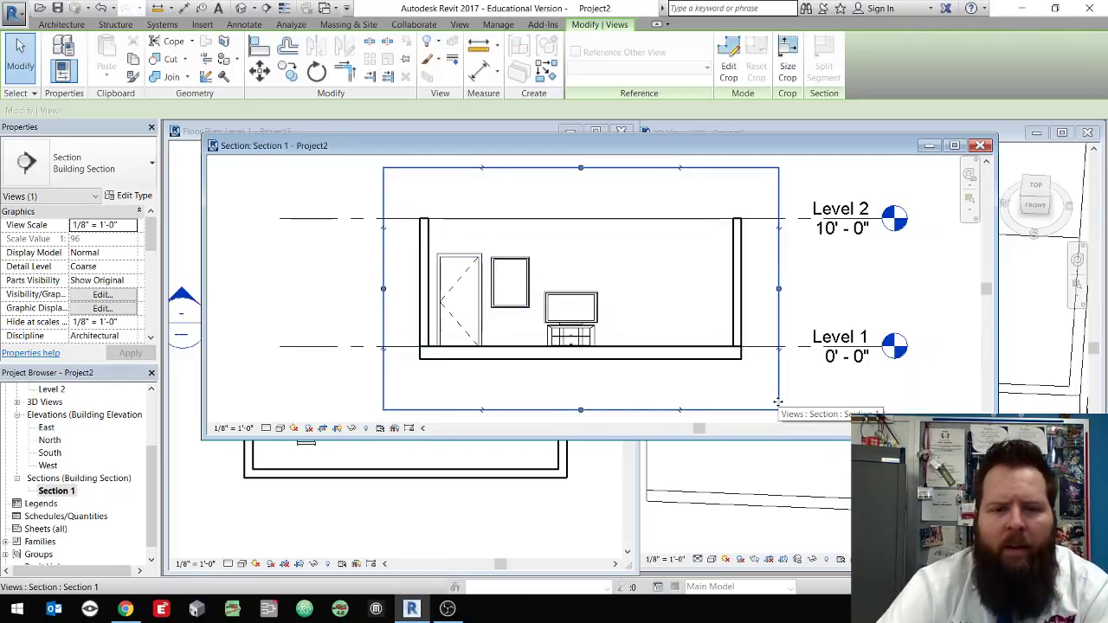
scroll(606, 327, "up", 3)
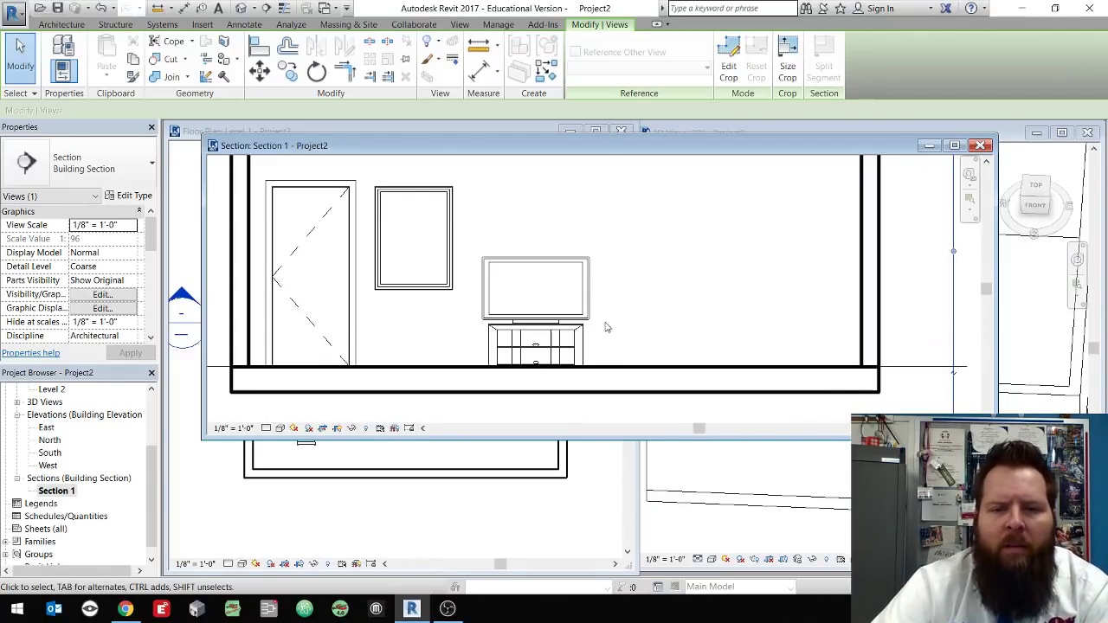
scroll(714, 351, "down", 4)
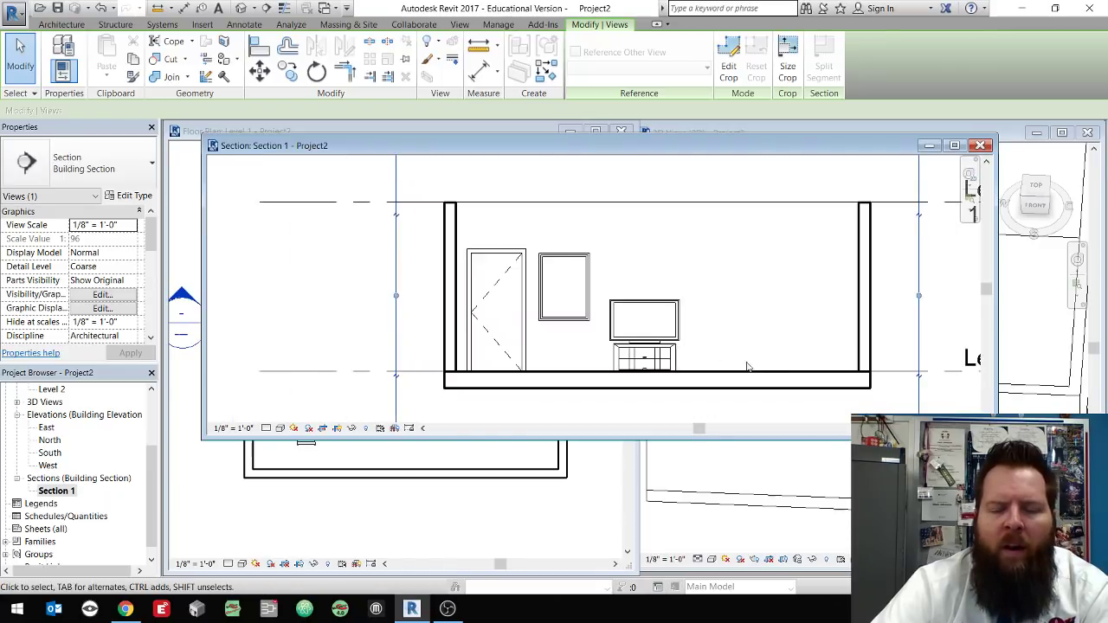
left_click(982, 145)
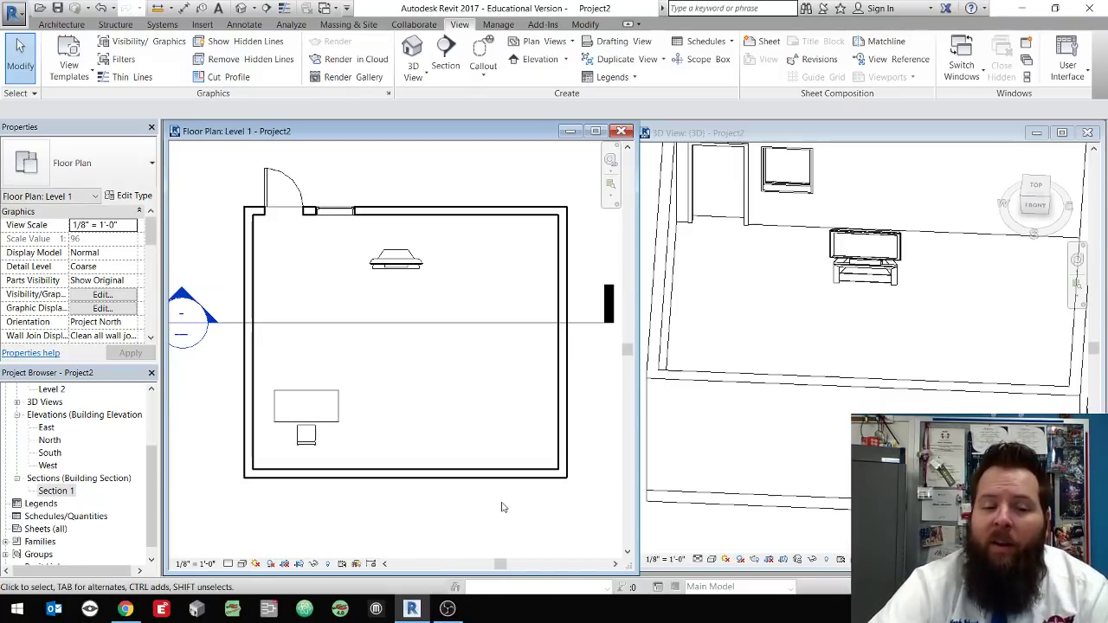
mouse_move(448, 609)
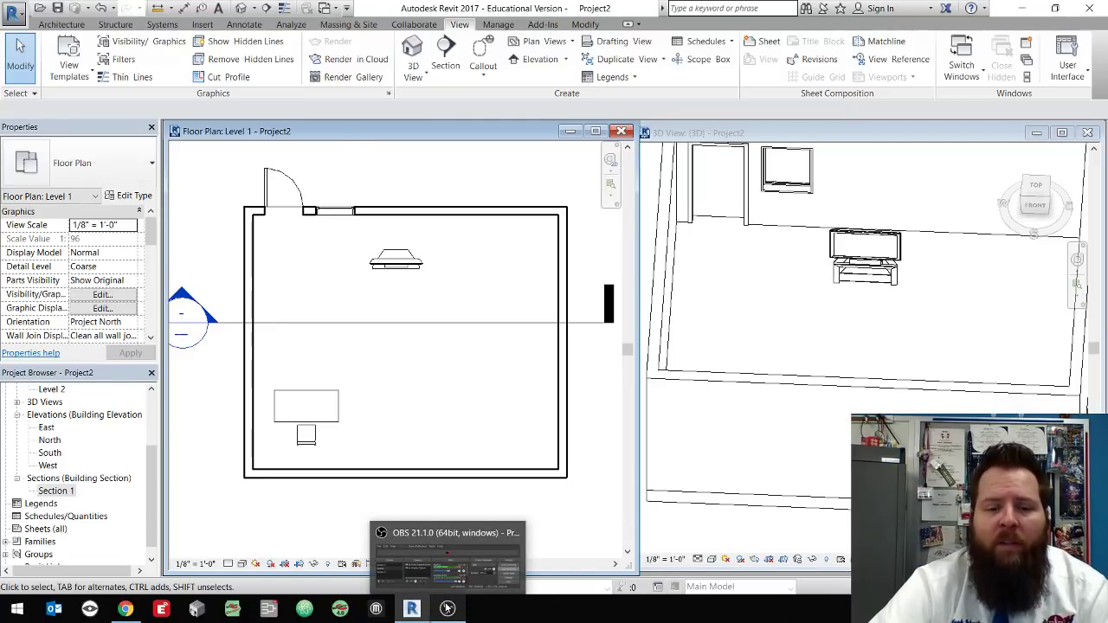